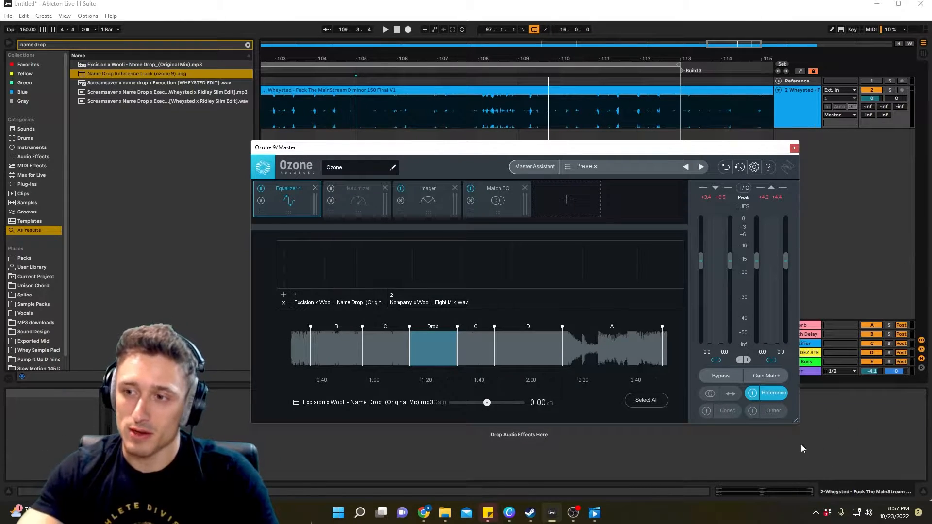
# Step: Turn on reference playback in Ozone and audition the Drop section of the Excision x Wooli - Name Drop reference track
pyautogui.click(767, 394)
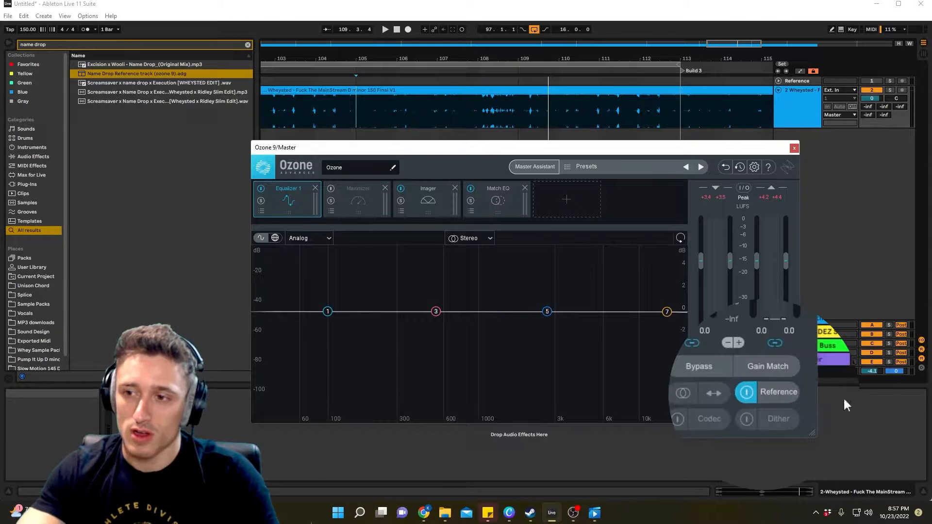
pyautogui.click(766, 392)
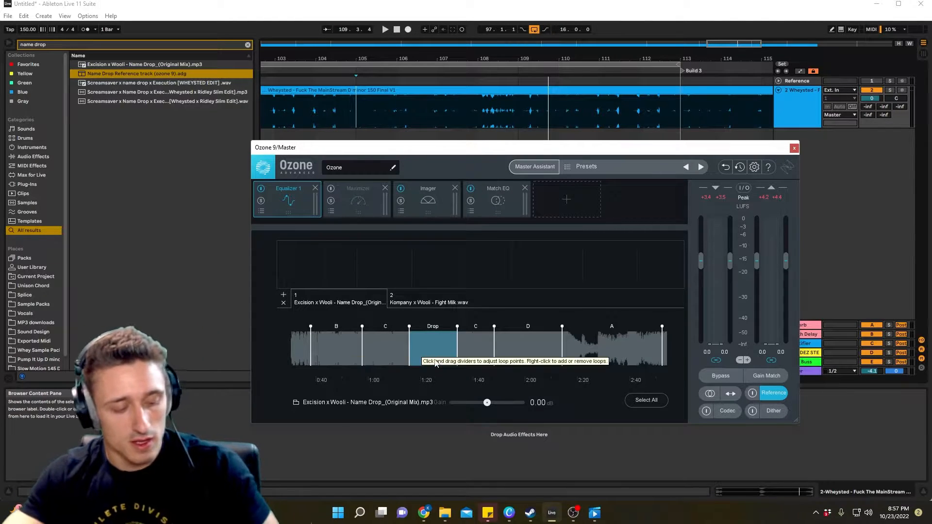
pyautogui.scroll(3, 397, 349)
pyautogui.scroll(-2, 397, 348)
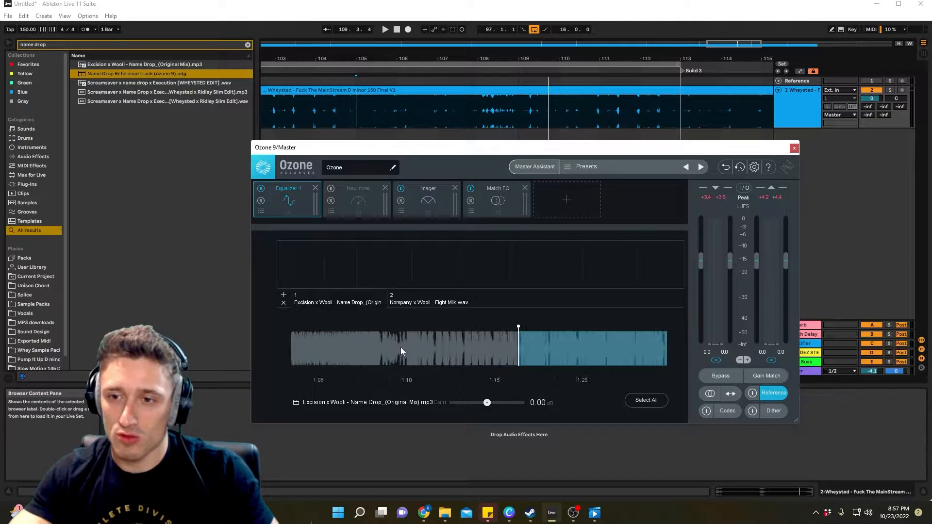
pyautogui.click(759, 395)
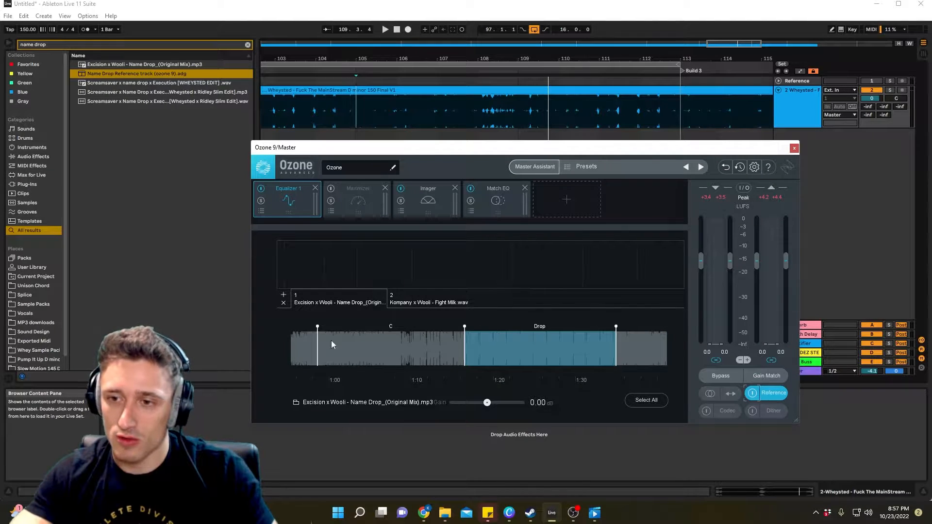
pyautogui.press('space')
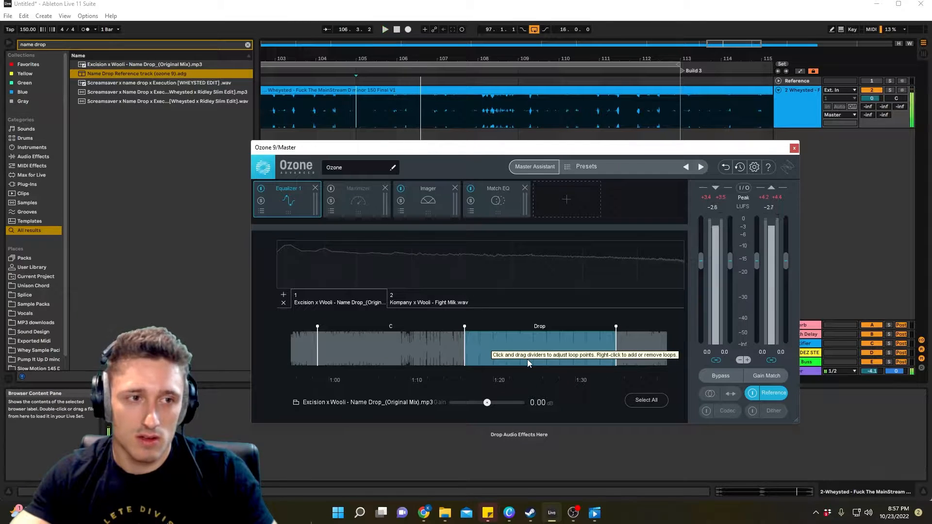
pyautogui.press('space')
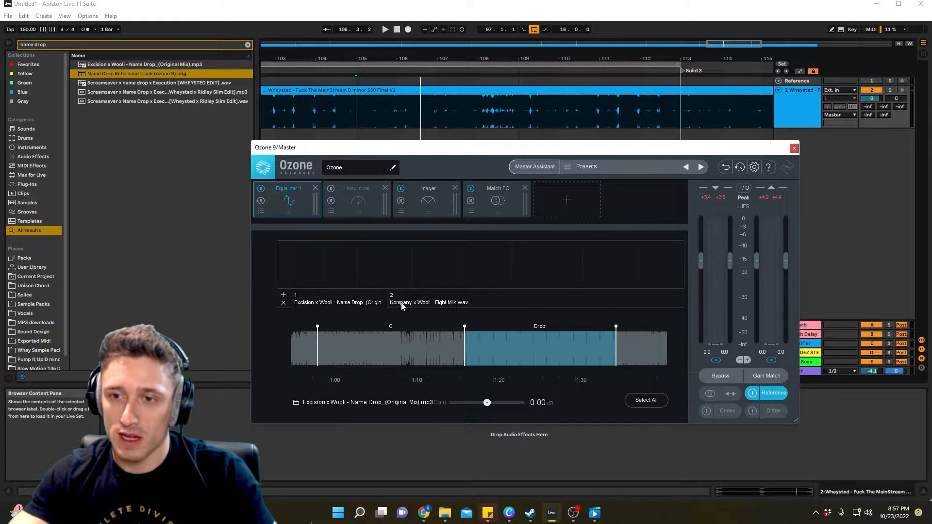
# Step: Switch to the Kompany x Wooli - Fight Milk.wav reference and audition its Drop section
pyautogui.click(427, 300)
pyautogui.scroll(2, 456, 346)
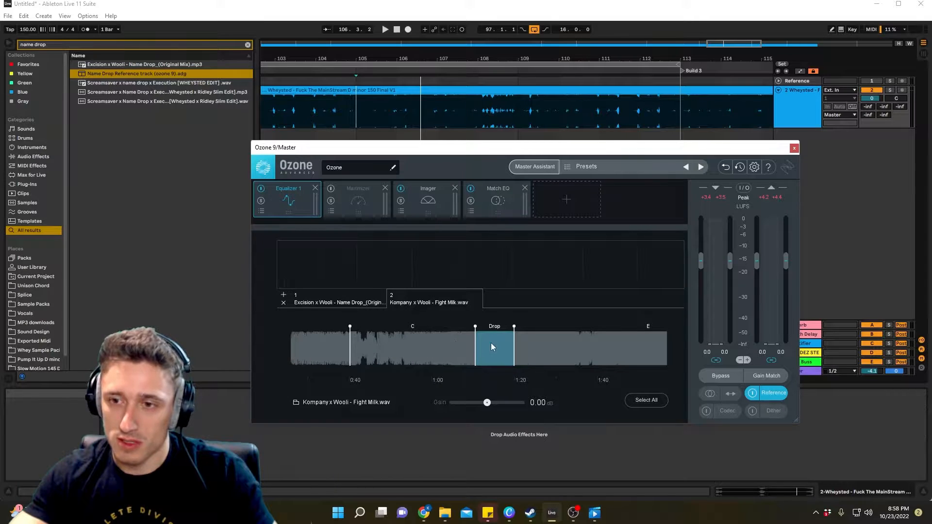
pyautogui.press('space')
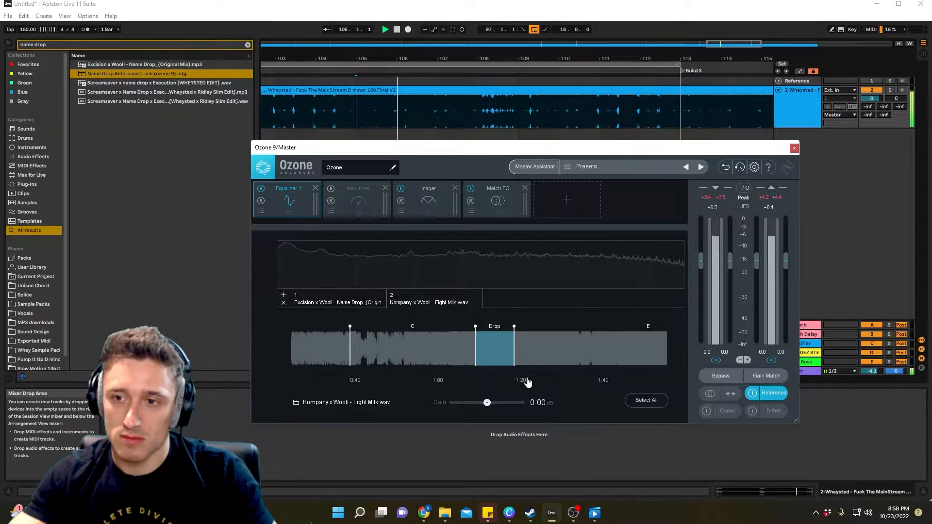
pyautogui.press('space')
# Step: Rename section C before the drop of the Fight Milk reference as "Build stuff"
pyautogui.doubleClick(428, 326)
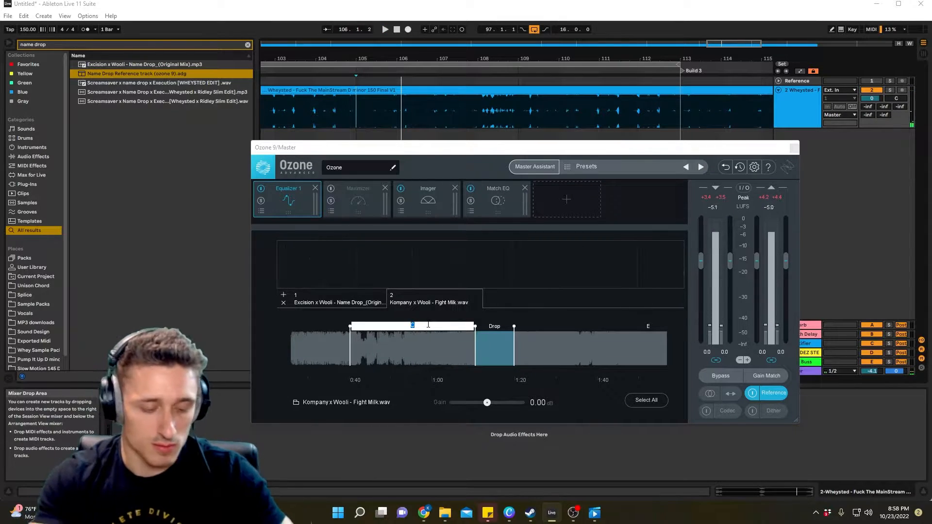
pyautogui.write('Build stuff')
pyautogui.press('Return')
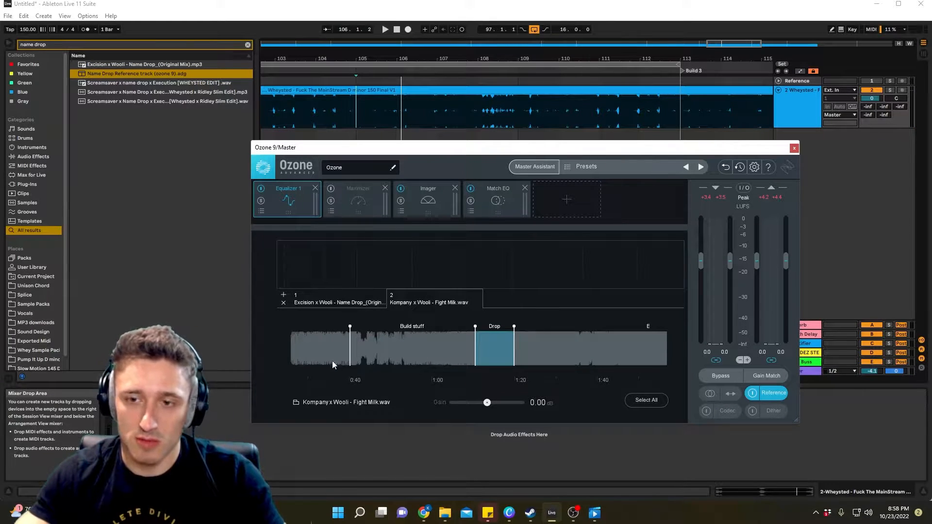
pyautogui.scroll(-3, 345, 340)
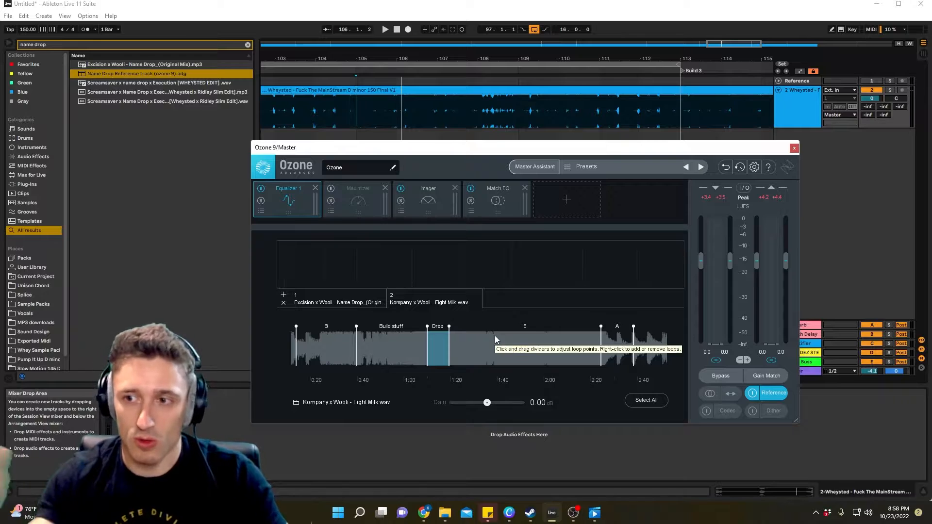
pyautogui.scroll(-2, 291, 354)
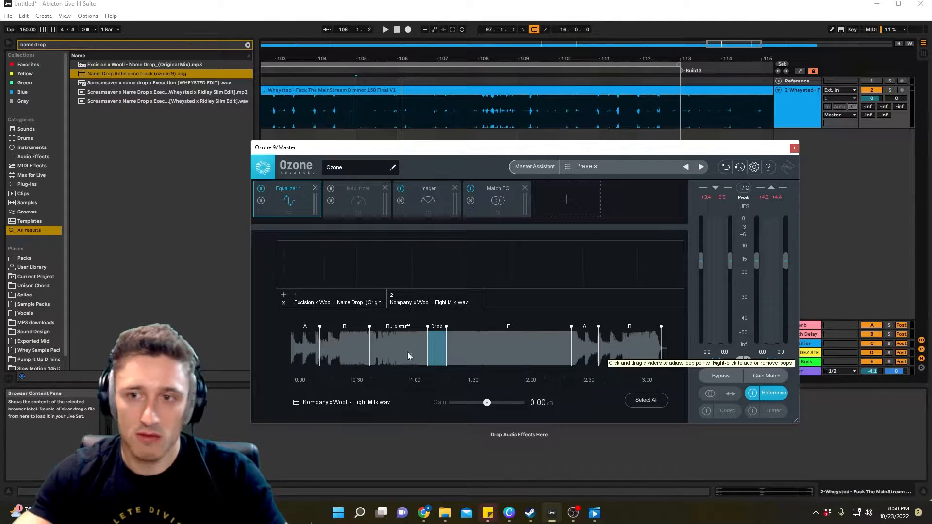
pyautogui.scroll(3, 424, 334)
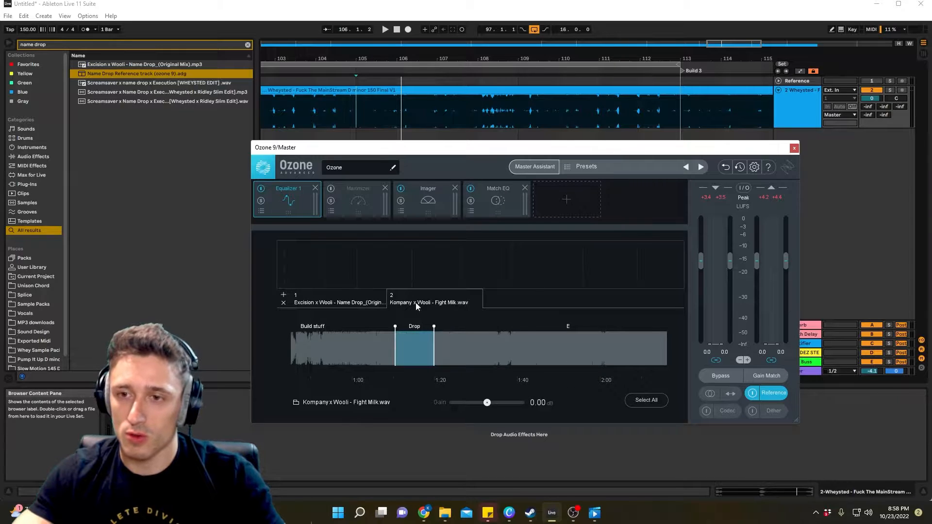
# Step: Switch back to the Name Drop reference and play it while examining its spectrum in the Equalizer module
pyautogui.click(333, 302)
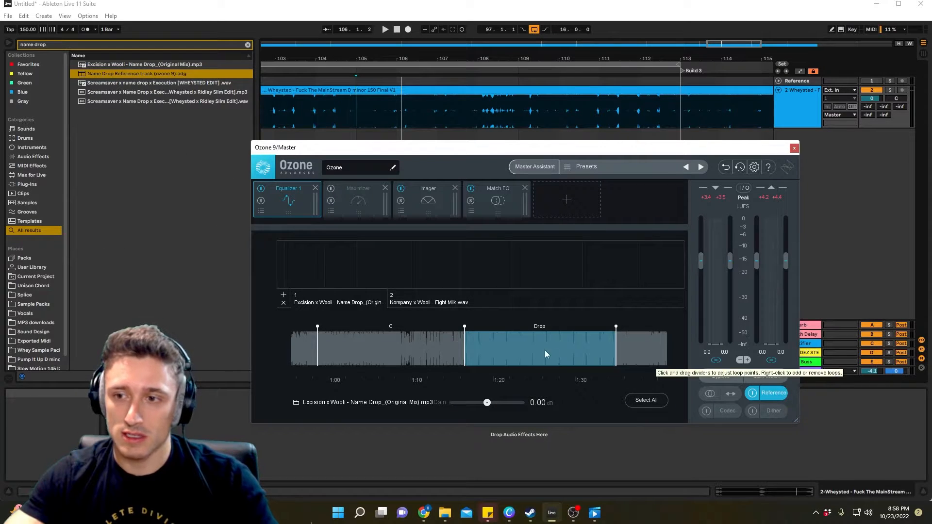
pyautogui.click(297, 199)
pyautogui.press('space')
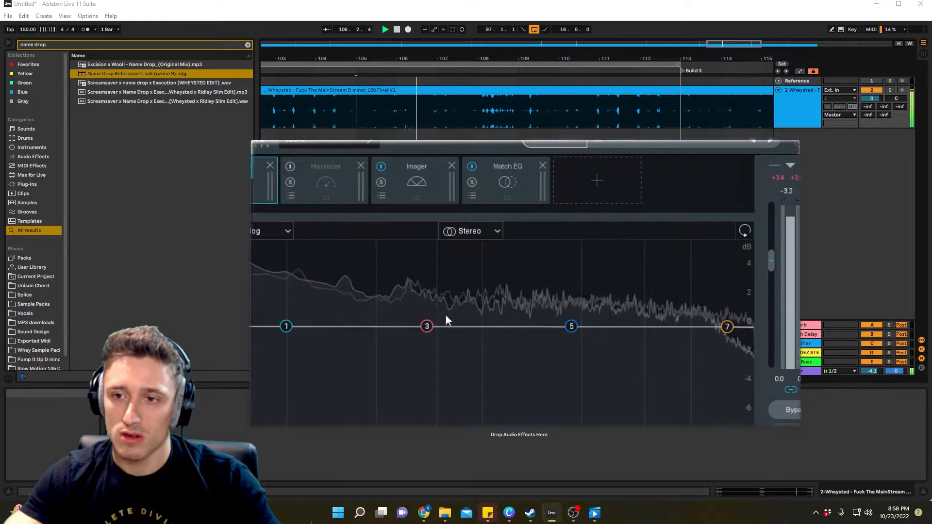
pyautogui.press('space')
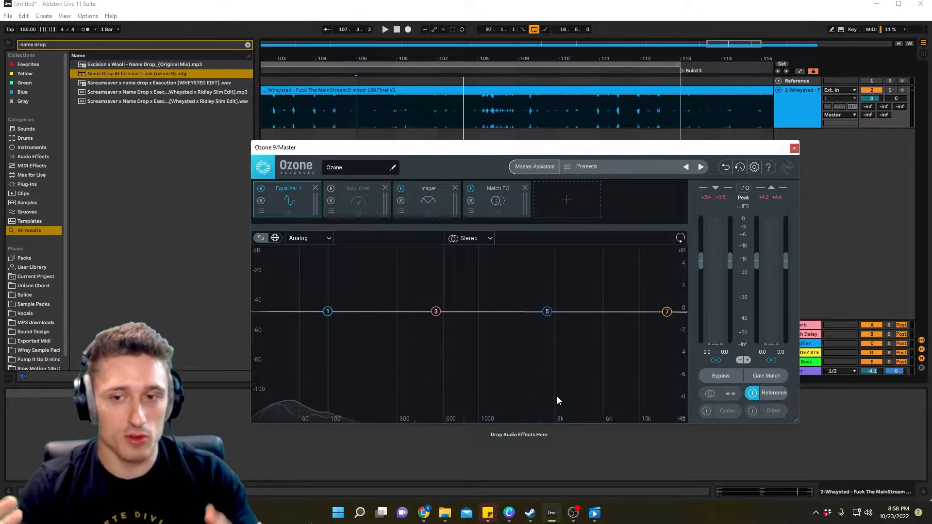
# Step: Set Ozone's spectrum type to 1/3 Octave and play the reference to check the new spectrum display
pyautogui.click(753, 173)
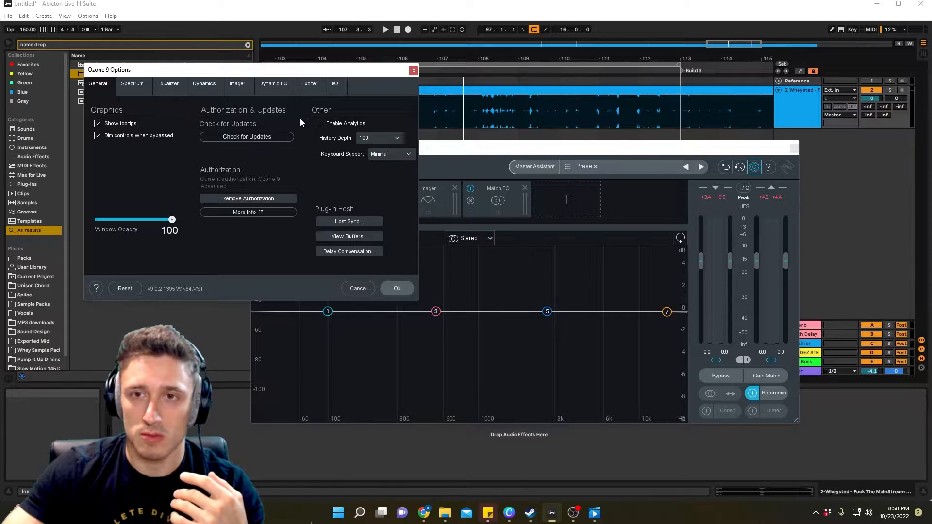
pyautogui.click(131, 86)
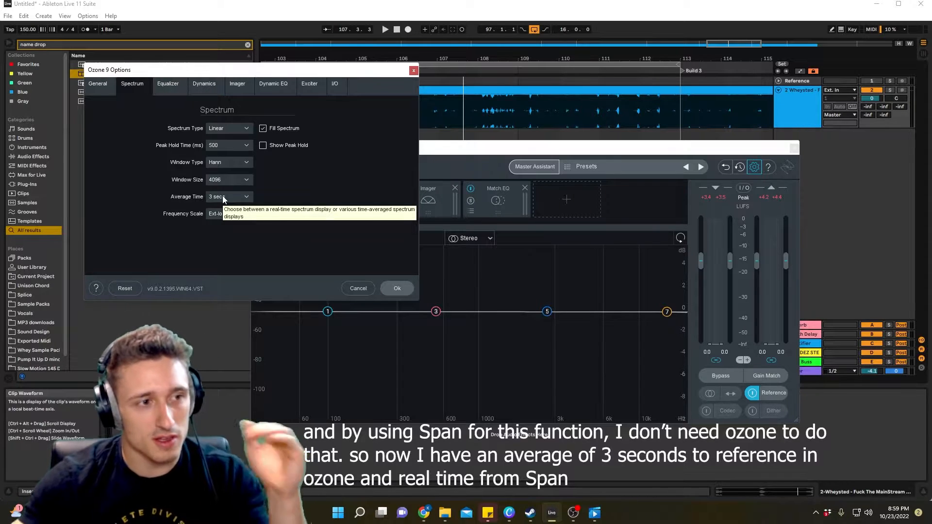
pyautogui.click(235, 128)
pyautogui.click(234, 154)
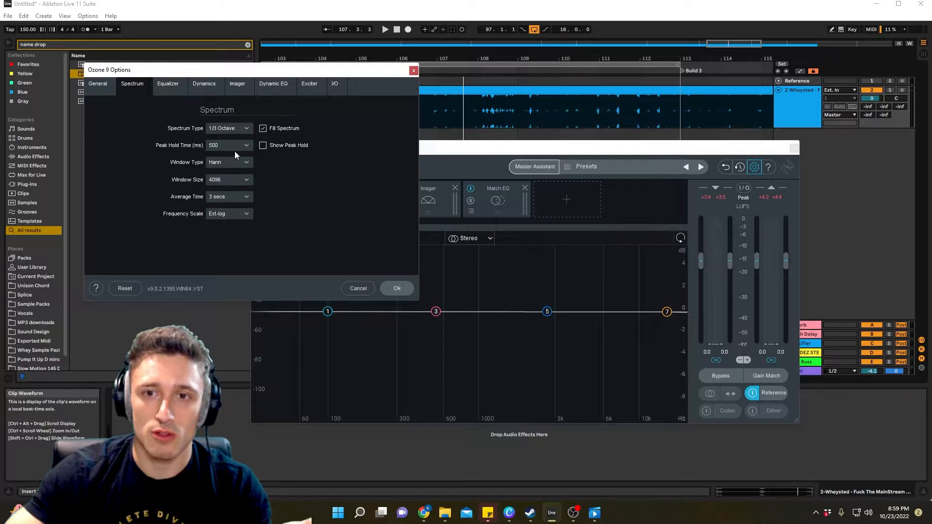
pyautogui.click(397, 288)
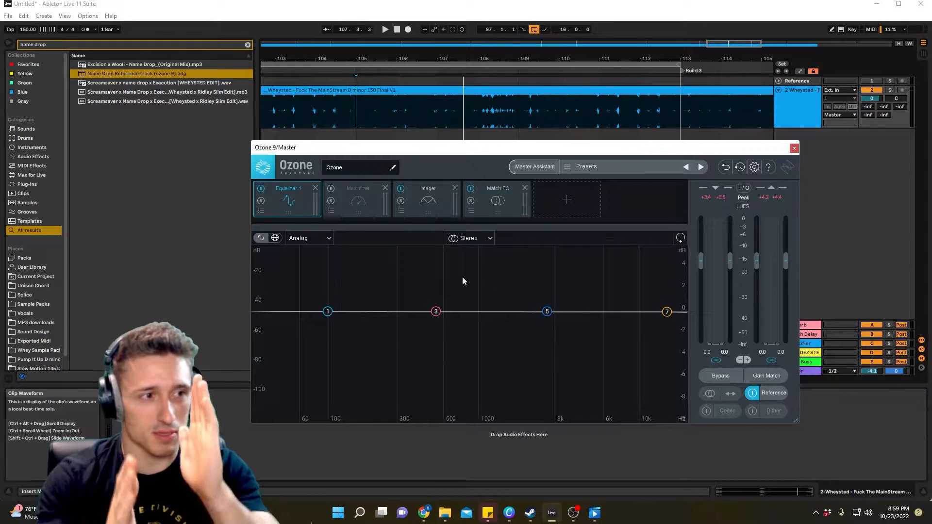
pyautogui.press('space')
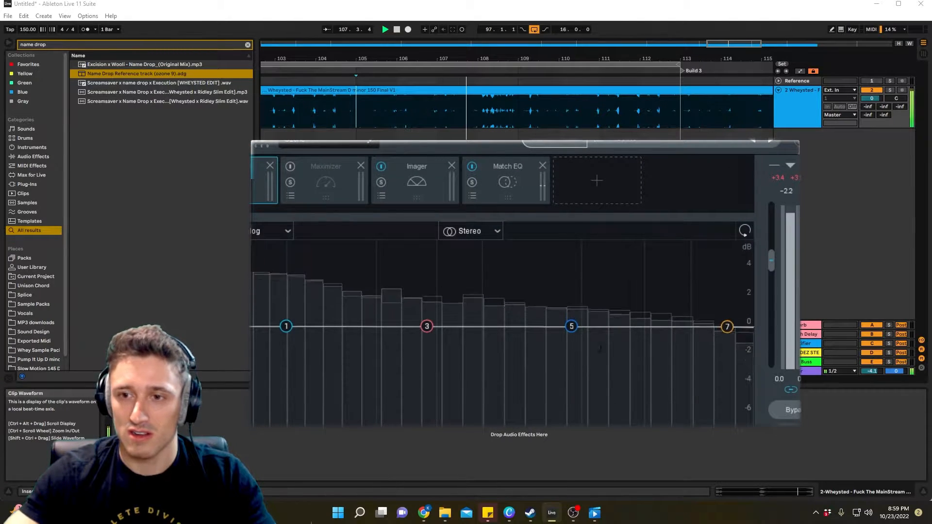
pyautogui.press('space')
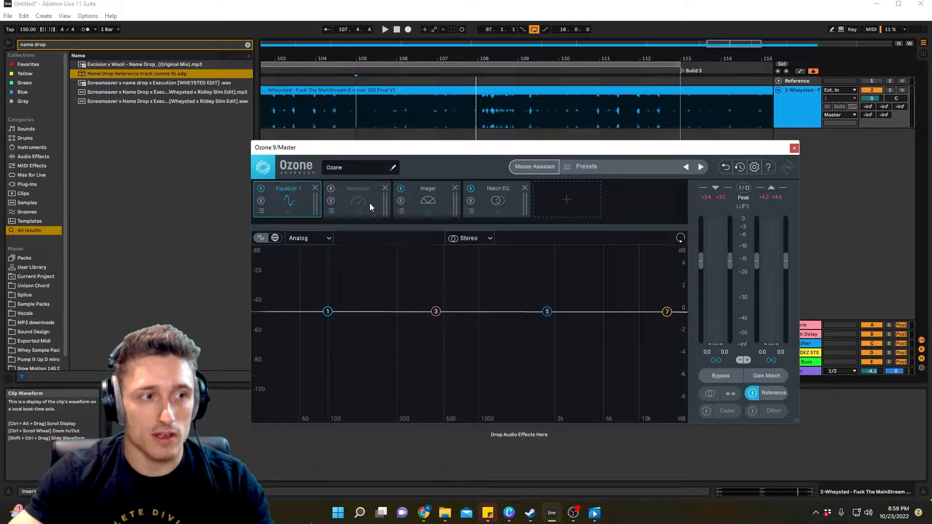
# Step: Reopen the reference view, move the Ozone window clear of the Master device chain, and delete the mastering rack and collapsed SPAN before Ozone
pyautogui.click(755, 393)
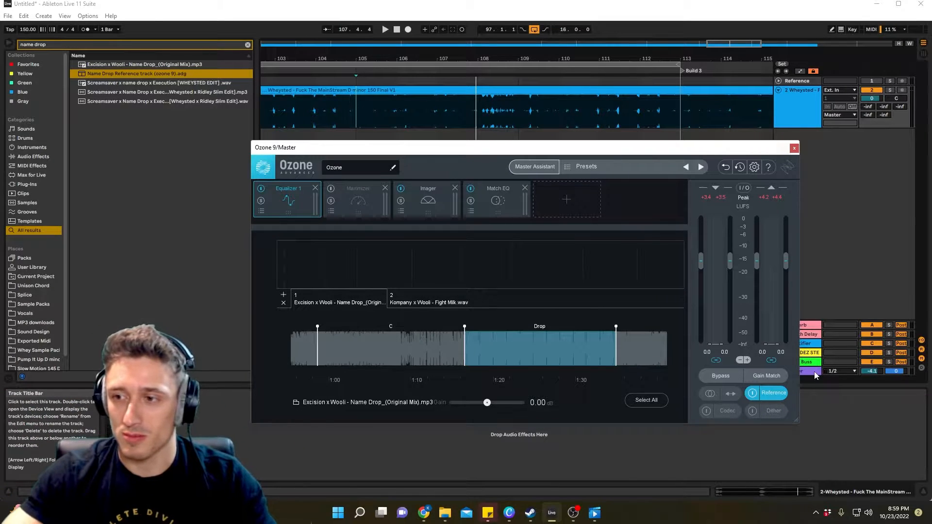
pyautogui.click(484, 125)
pyautogui.moveTo(495, 148); pyautogui.dragTo(334, 88)
pyautogui.click(359, 394)
pyautogui.press('Delete')
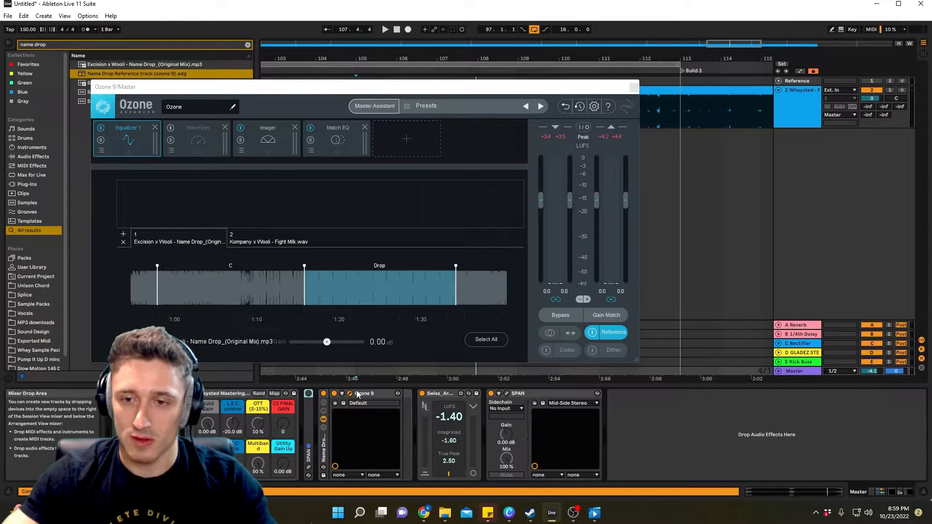
pyautogui.click(235, 394)
pyautogui.press('Delete')
pyautogui.press('Delete')
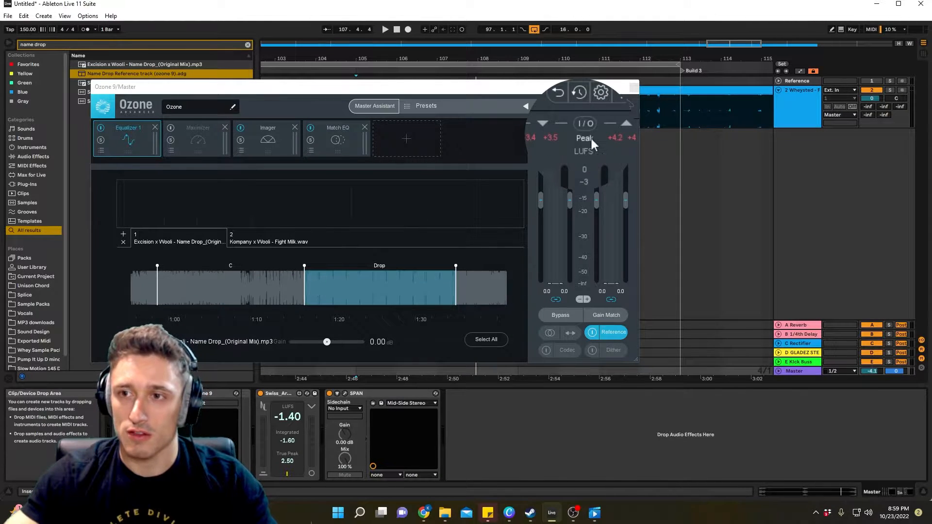
# Step: Play the Name Drop reference's Drop section and examine Ozone's input and output LUFS meters
pyautogui.press('space')
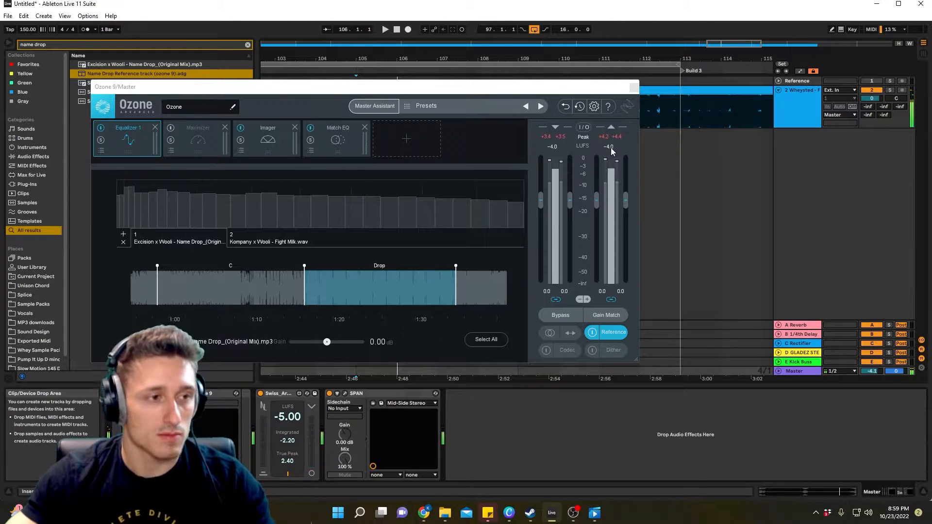
pyautogui.press('space')
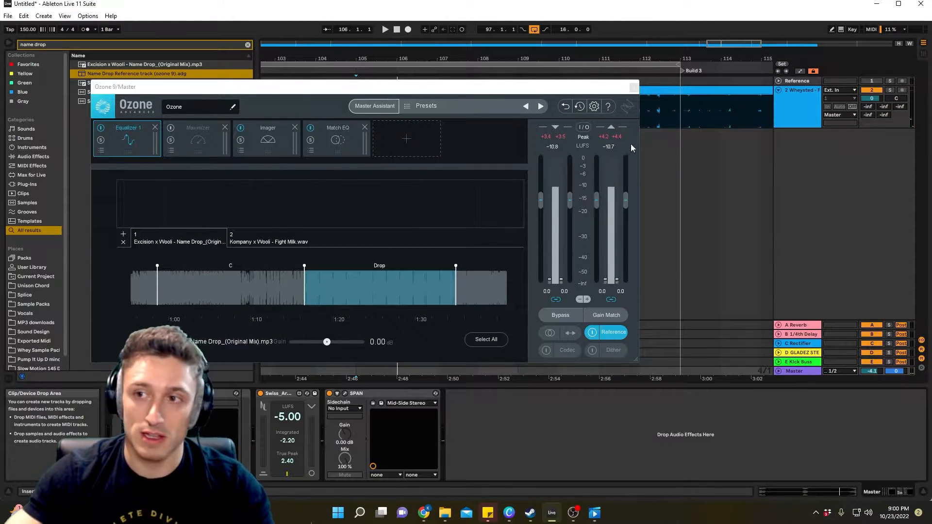
pyautogui.press('space')
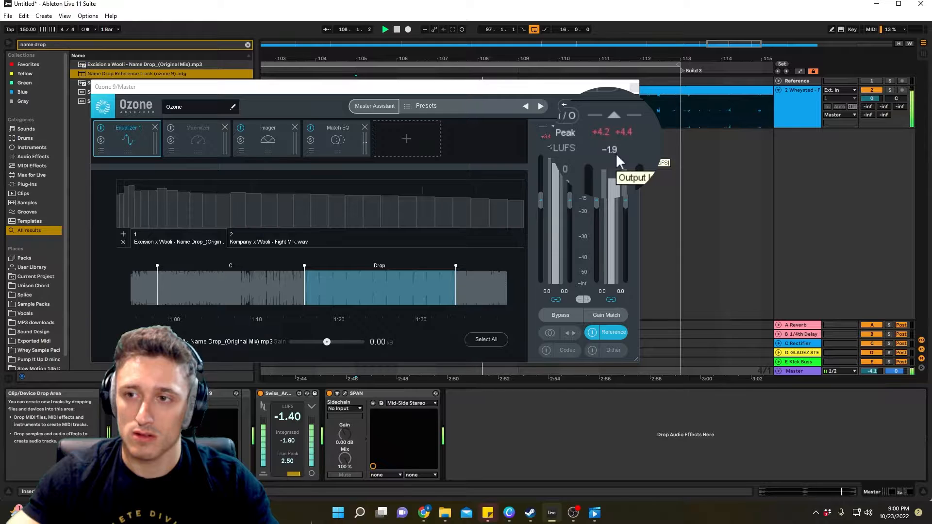
pyautogui.press('space')
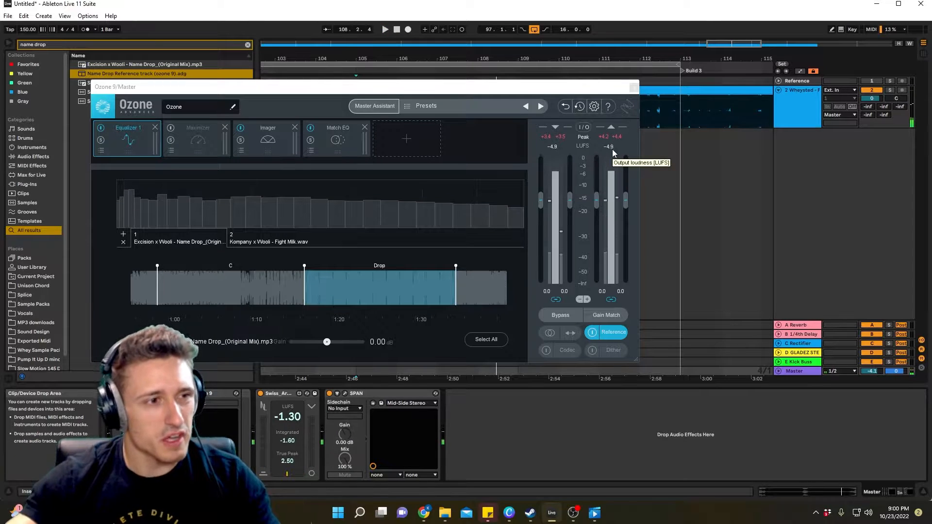
# Step: Review the I/O meter options for replacing the input with the reference, and play to check the peak readings
pyautogui.click(584, 128)
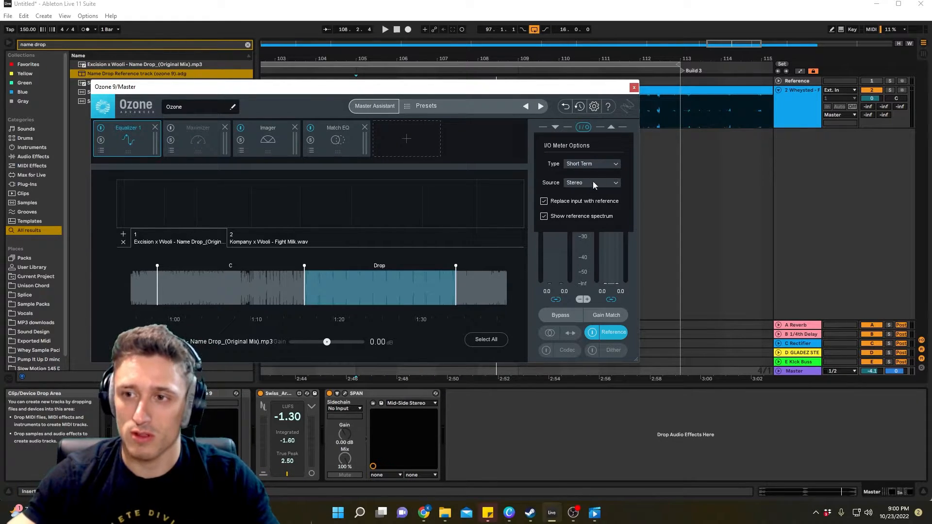
pyautogui.click(583, 127)
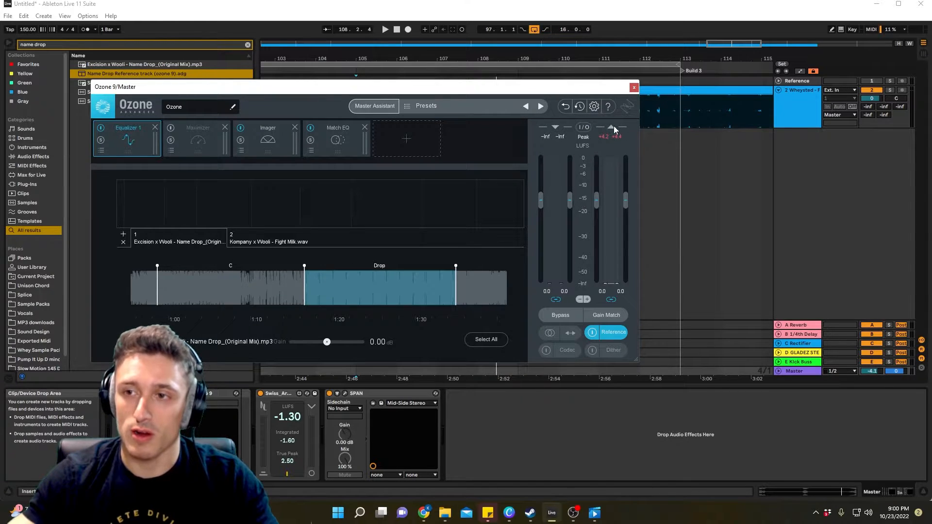
pyautogui.press('space')
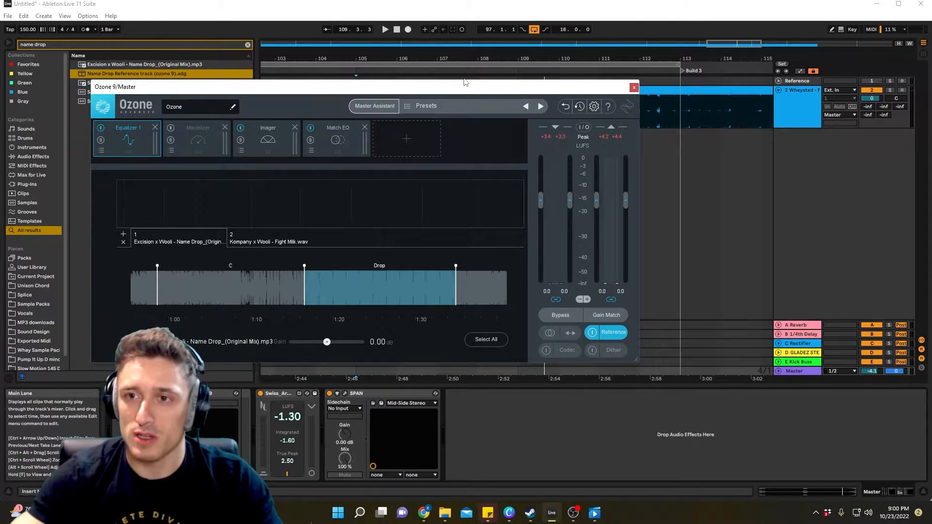
# Step: Move the Ozone window below the track, return to the Equalizer display, and play to compare the spectrum with the reference
pyautogui.moveTo(464, 83); pyautogui.dragTo(502, 171)
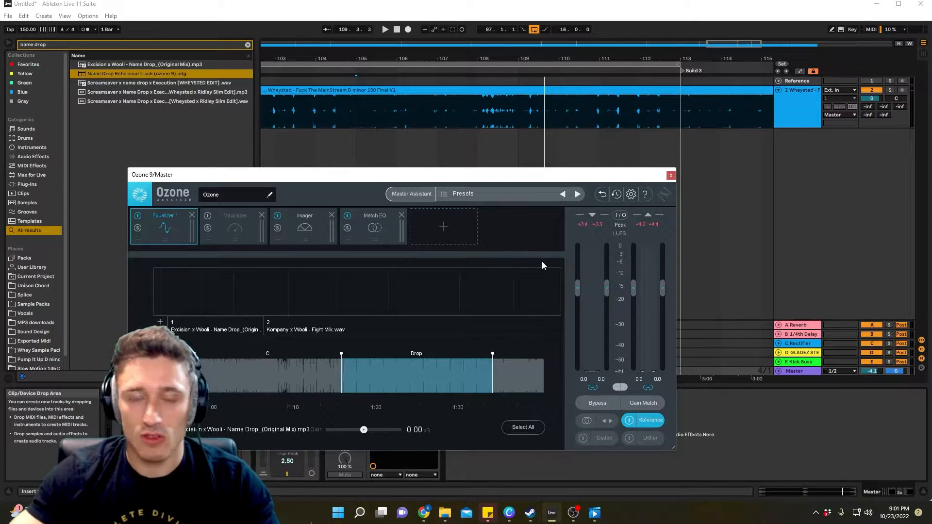
pyautogui.click(643, 420)
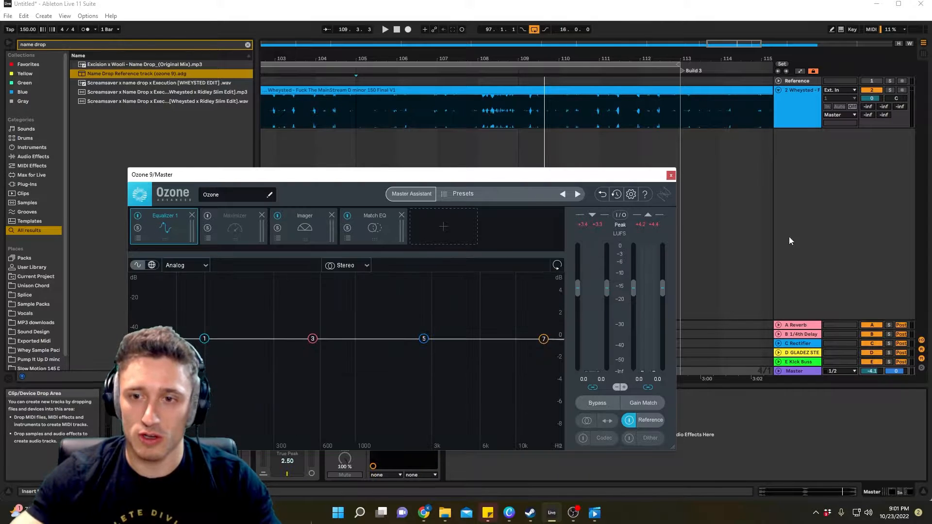
pyautogui.press('space')
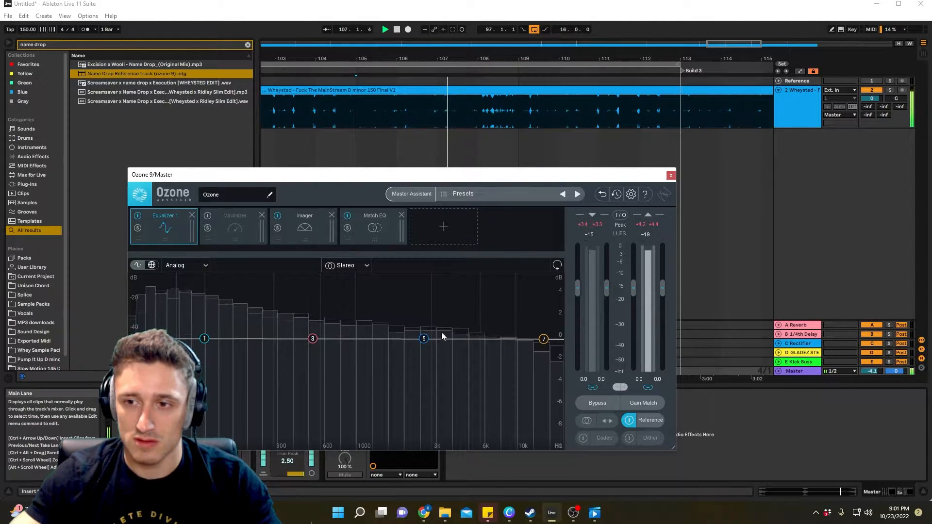
# Step: Try the Linear spectrum type in Ozone's spectrum options with playback, and restore 1/3 Octave
pyautogui.press('space')
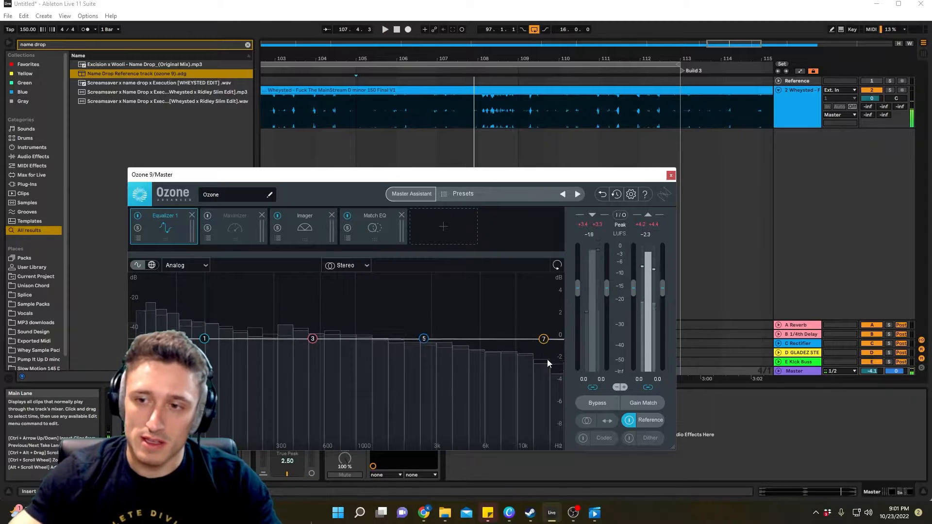
pyautogui.click(631, 195)
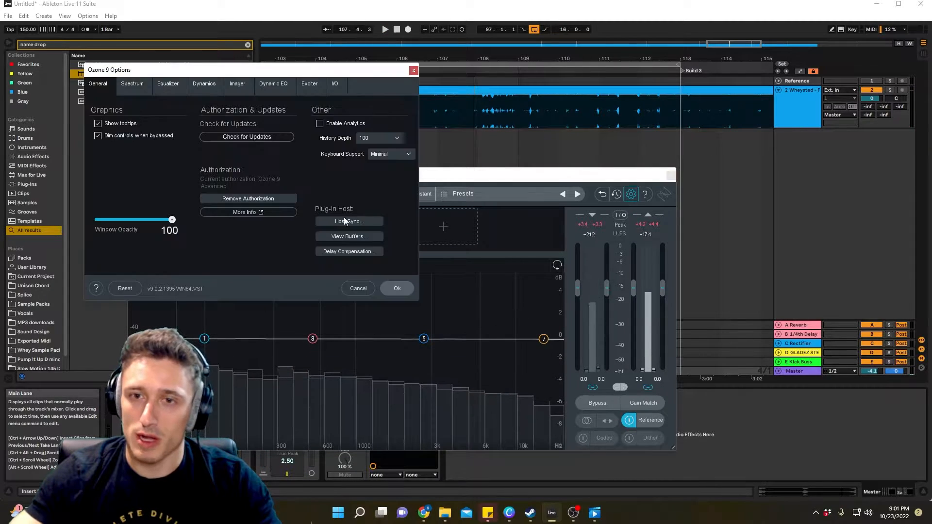
pyautogui.click(132, 86)
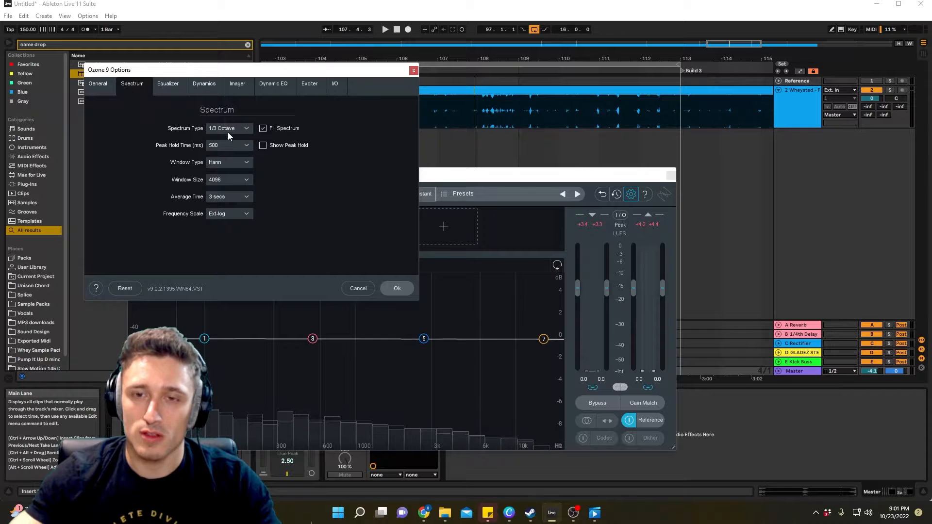
pyautogui.click(225, 129)
pyautogui.click(227, 148)
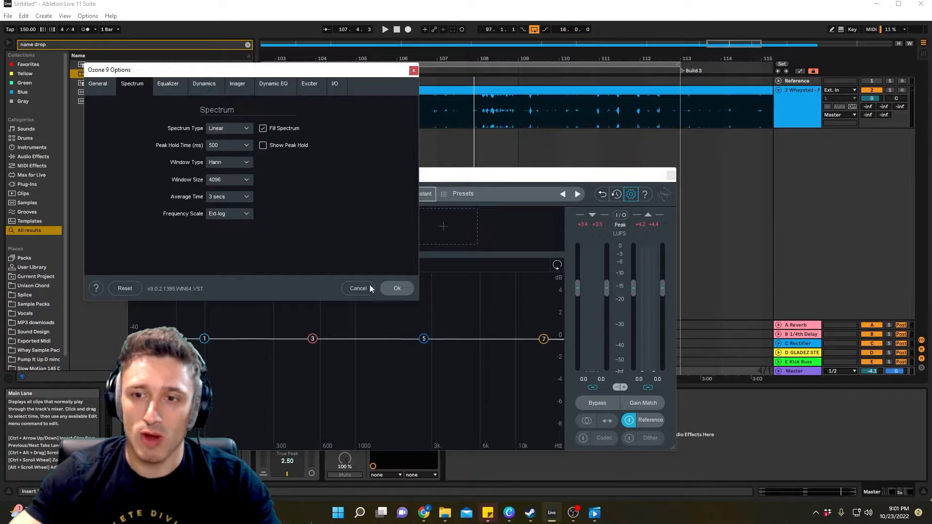
pyautogui.click(396, 288)
pyautogui.press('space')
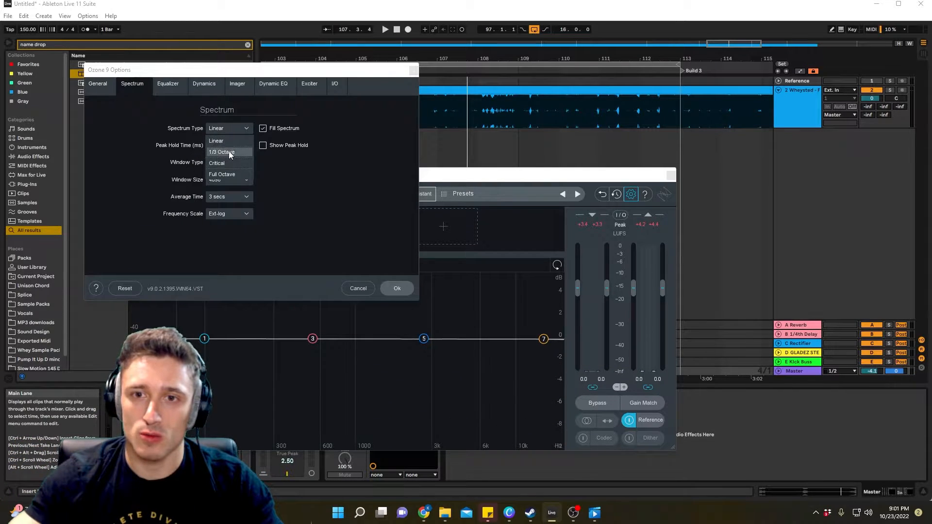
pyautogui.click(410, 292)
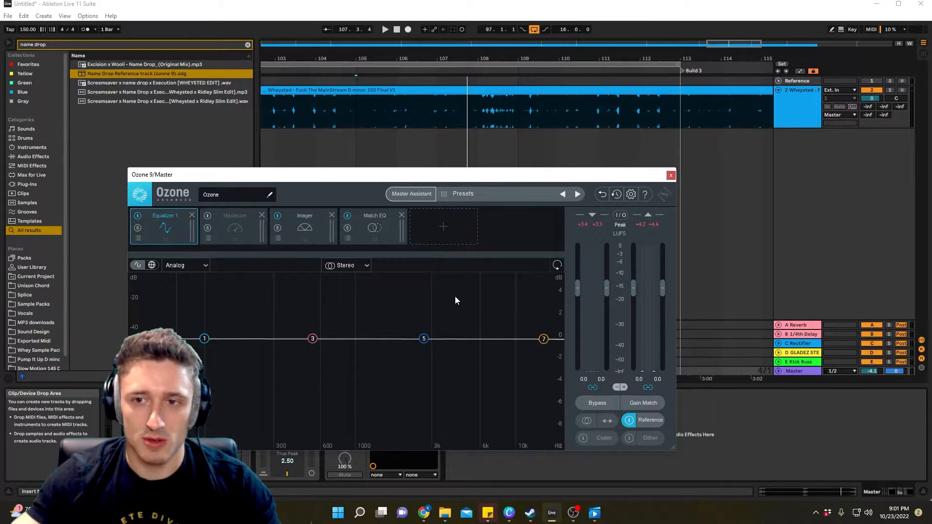
# Step: Review the modules that can be added to Ozone, open Match EQ, and check the loaded reference tracks
pyautogui.click(441, 229)
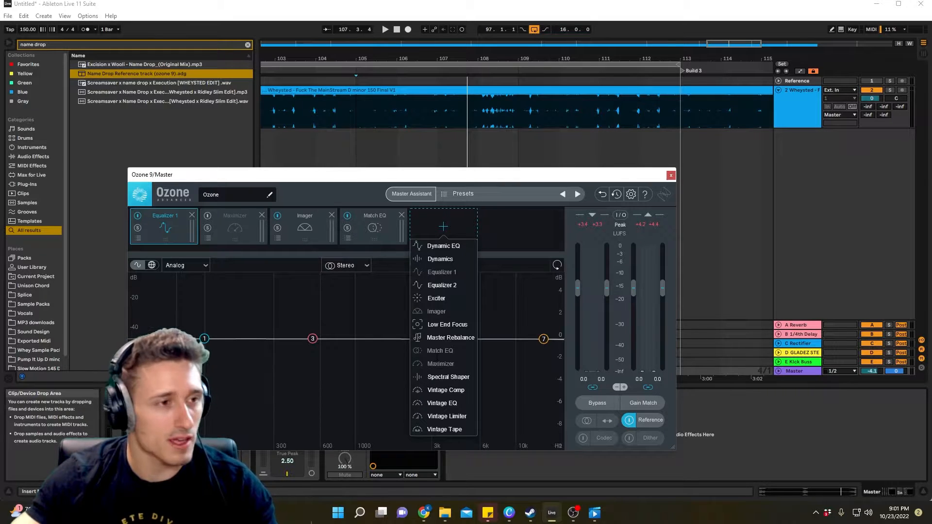
pyautogui.click(374, 229)
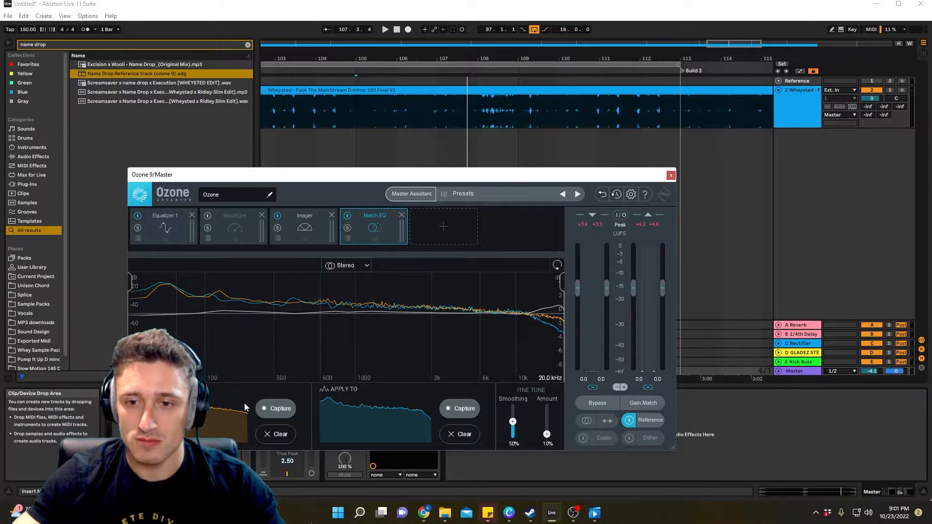
pyautogui.click(665, 421)
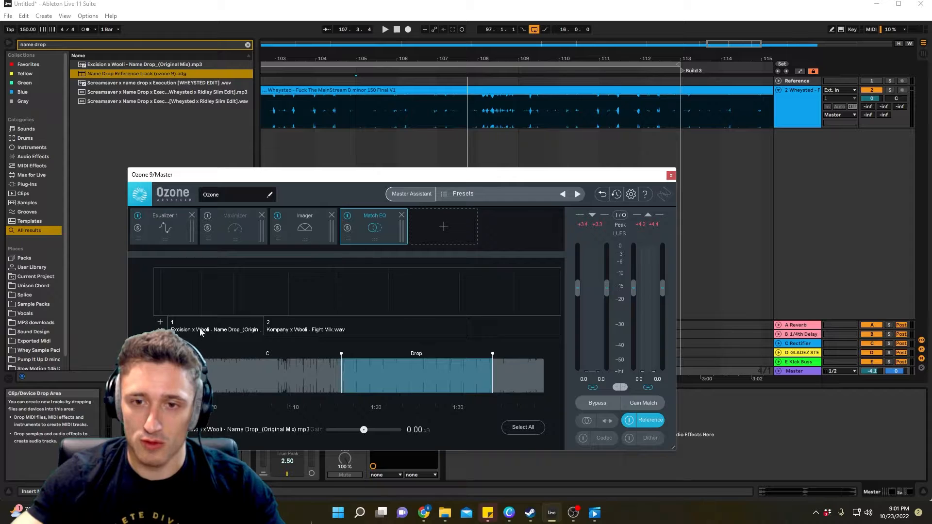
pyautogui.click(643, 422)
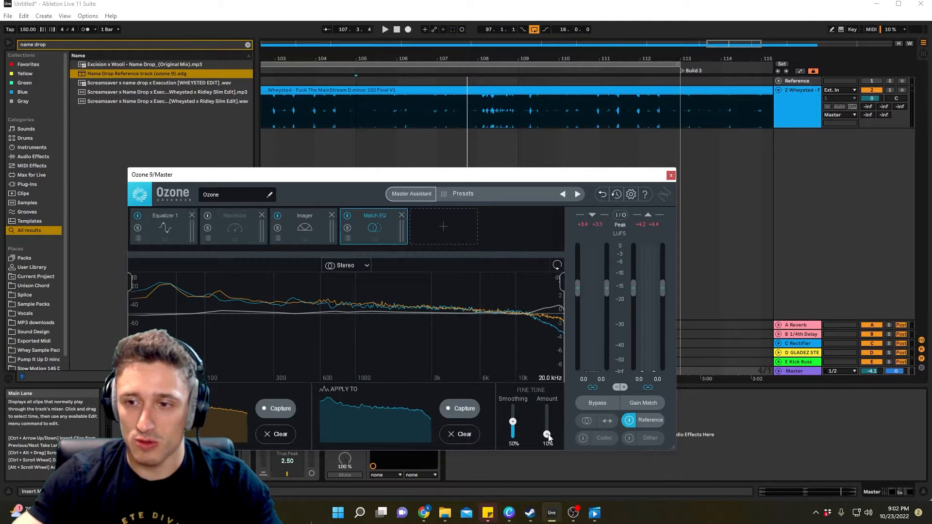
# Step: Set the Match EQ amount to 10% and, after trying 0% smoothing, set the smoothing to 56%
pyautogui.moveTo(548, 436)
pyautogui.mouseDown()
pyautogui.moveTo(546, 388)
pyautogui.moveTo(557, 453)
pyautogui.moveTo(563, 435)
pyautogui.mouseUp()
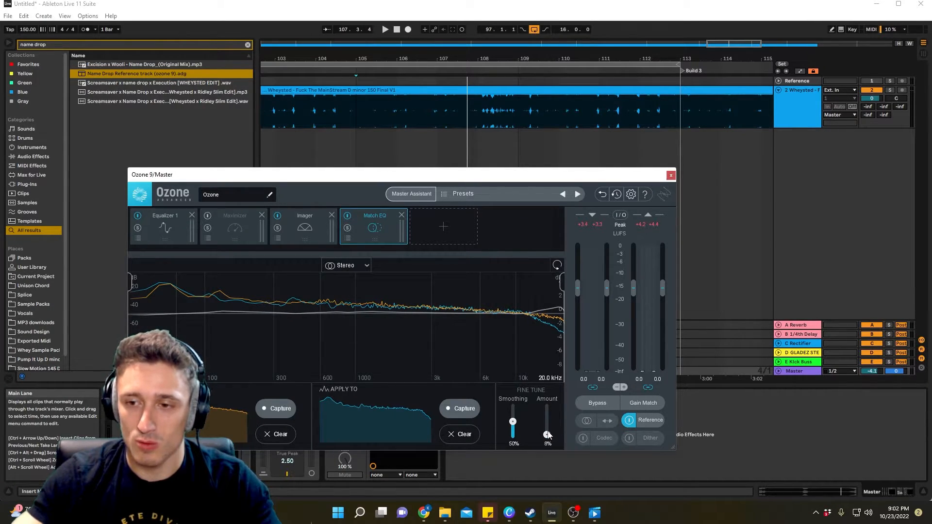
pyautogui.doubleClick(547, 445)
pyautogui.write('10')
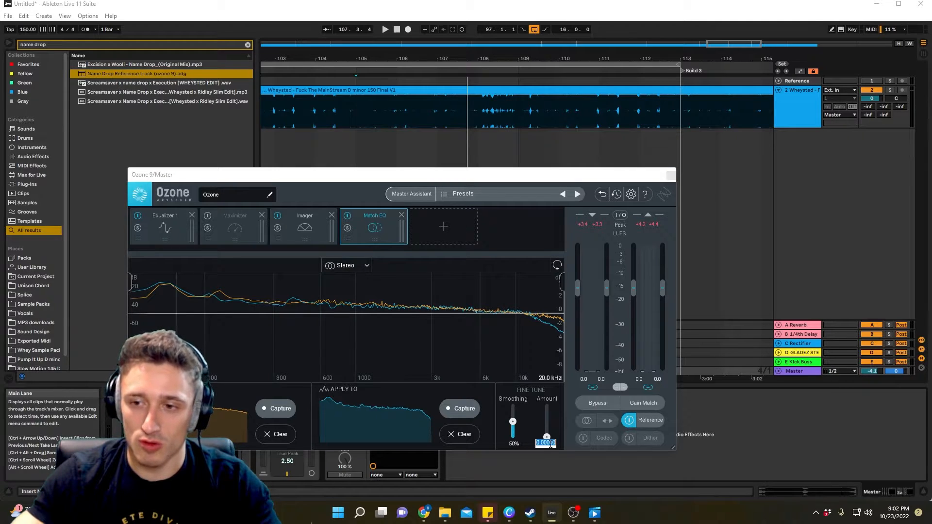
pyautogui.press('Return')
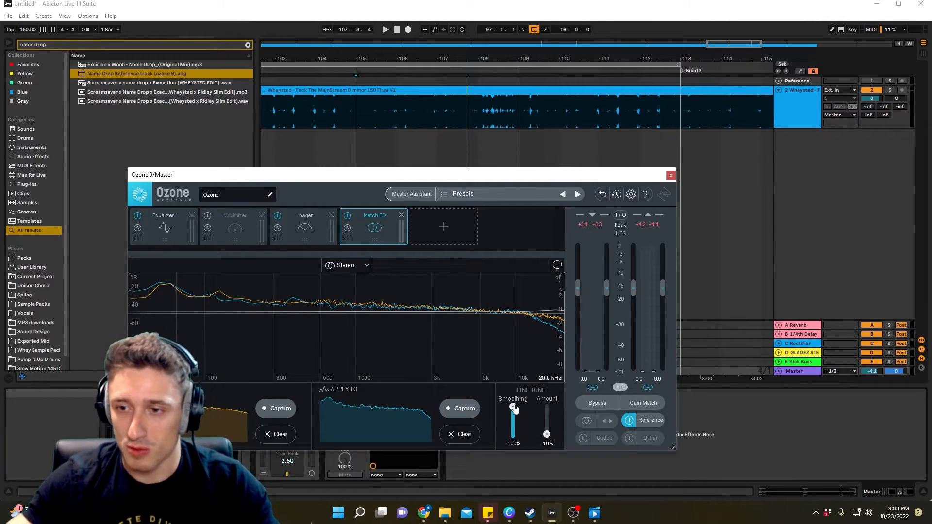
pyautogui.moveTo(514, 409); pyautogui.dragTo(515, 441)
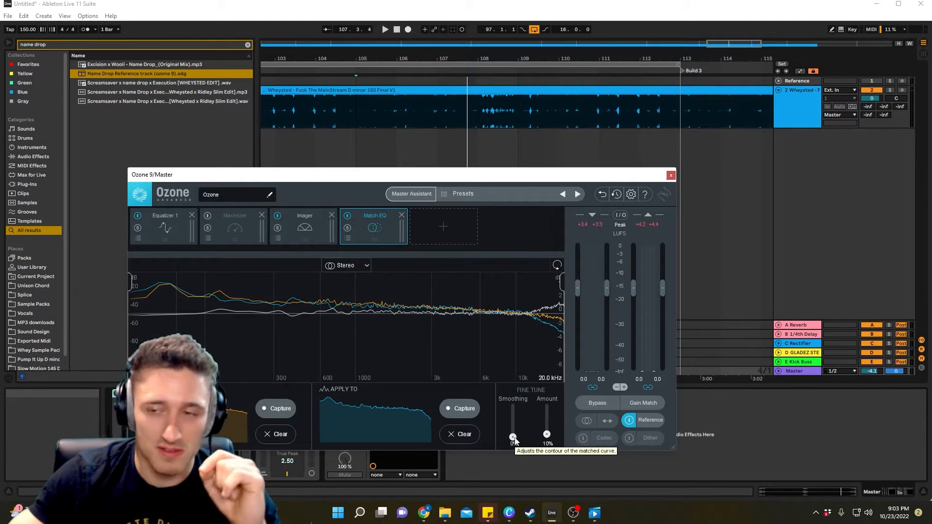
pyautogui.moveTo(514, 441); pyautogui.dragTo(519, 414)
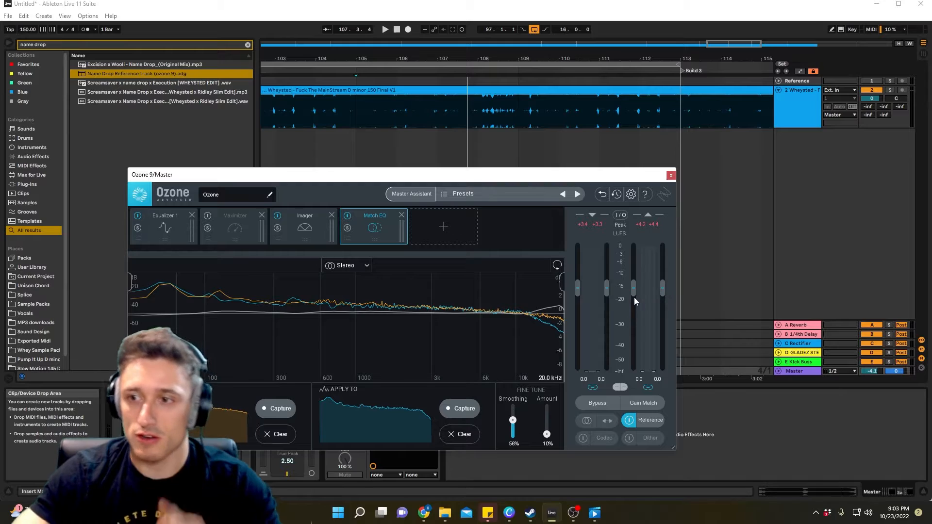
# Step: Play the track while adjusting Ozone's output gain through +1.4 and +1.0, and settle on +0.4 dB
pyautogui.press('space')
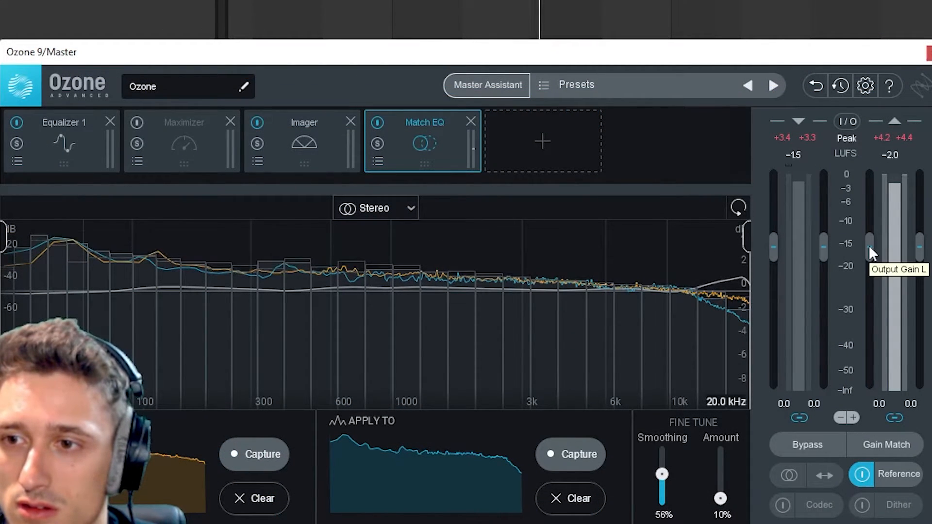
pyautogui.moveTo(869, 244); pyautogui.dragTo(875, 237)
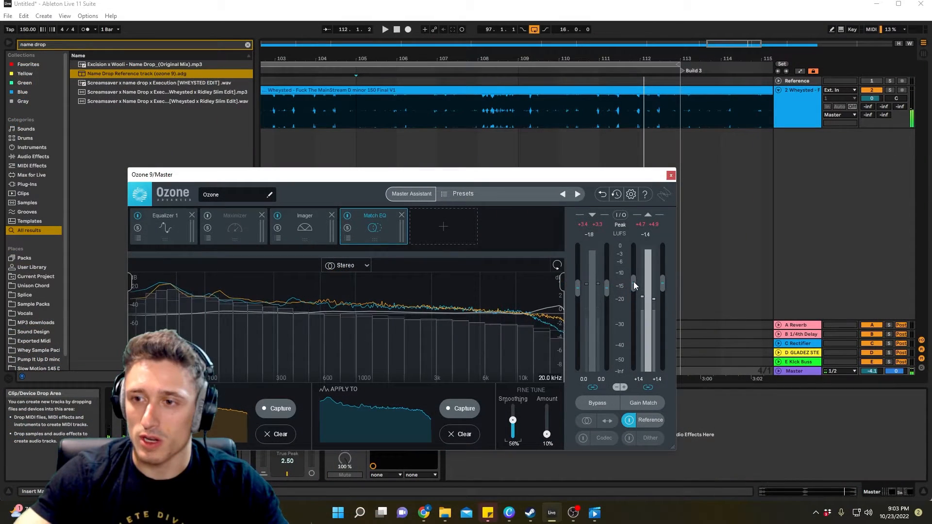
pyautogui.moveTo(633, 282); pyautogui.dragTo(633, 283)
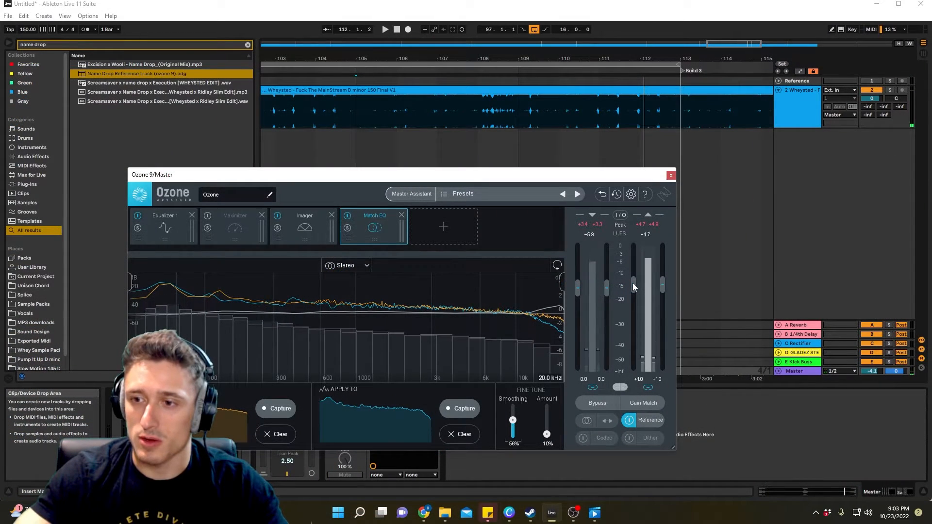
pyautogui.press('space')
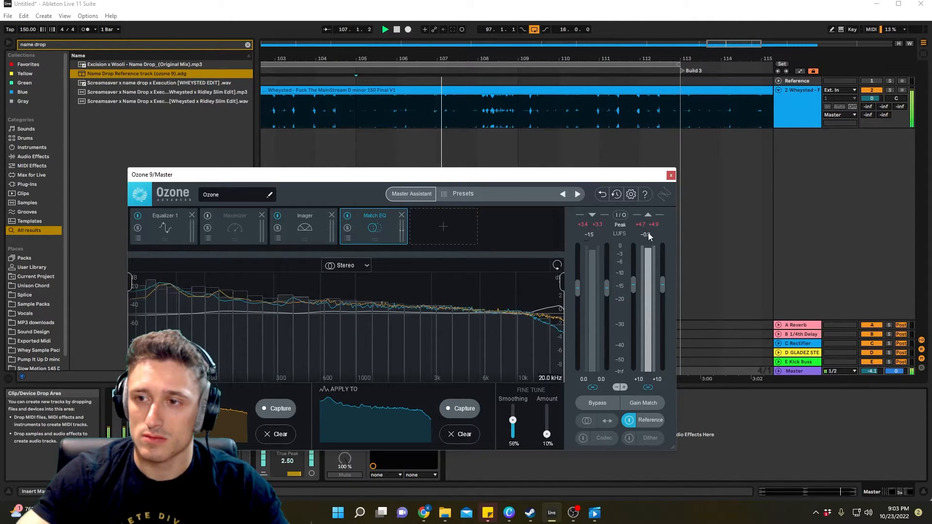
pyautogui.moveTo(635, 286); pyautogui.dragTo(634, 289)
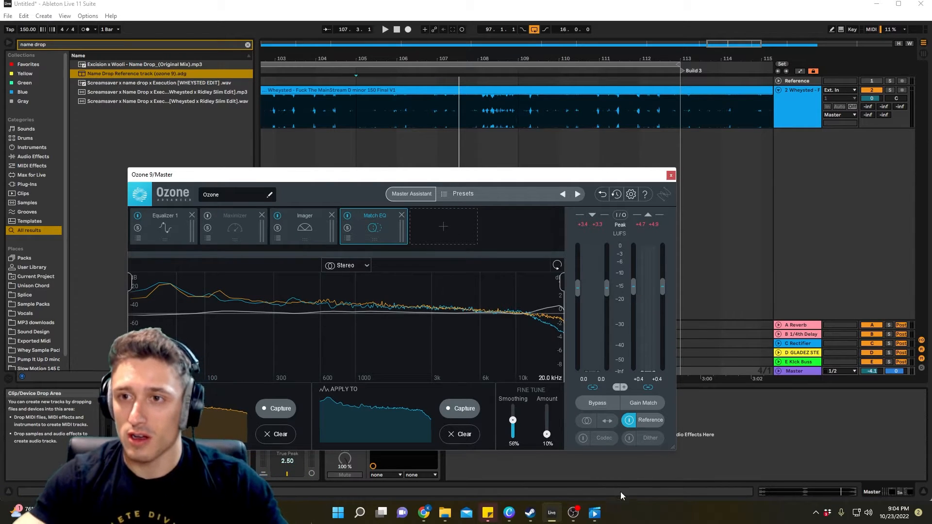
# Step: Turn off Ozone's reference playback and play the track's drop 2 section to compare its Match EQ spectrum
pyautogui.click(625, 422)
pyautogui.press('space')
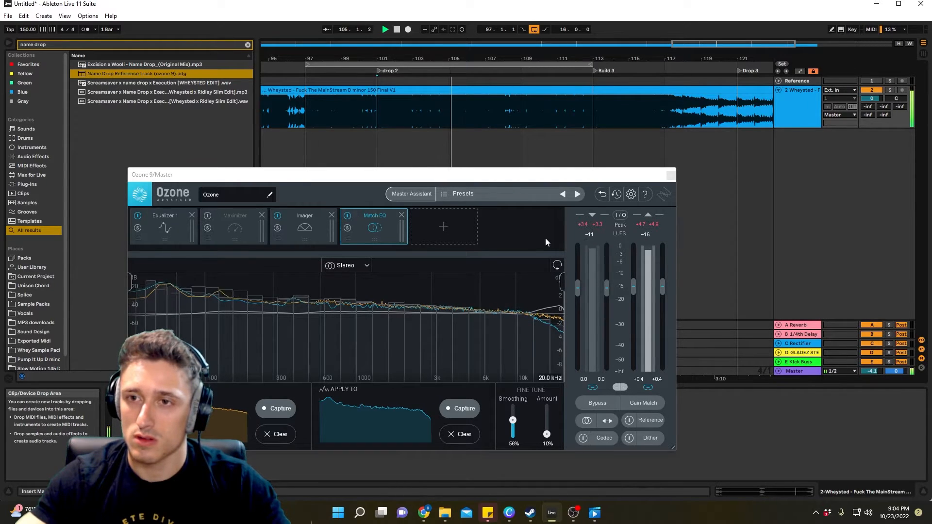
pyautogui.press('space')
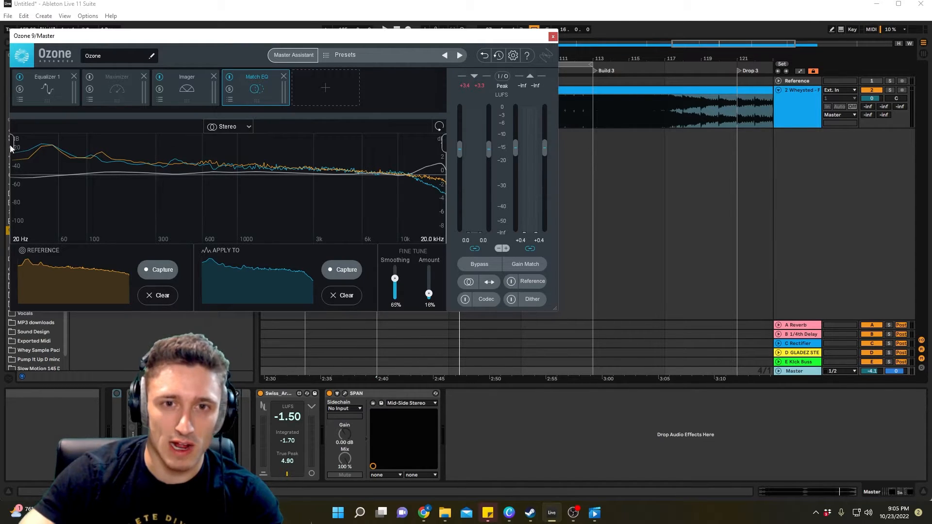
# Step: Raise the Match EQ range's lower limit to 126 Hz and, after trying 19.0 kHz, pull the upper limit toward the spectrum's high end
pyautogui.moveTo(11, 145); pyautogui.dragTo(82, 164)
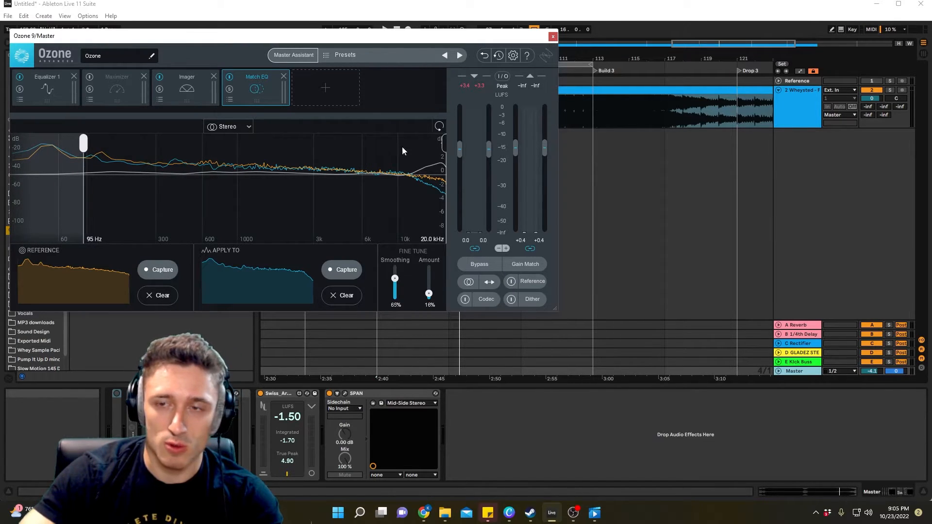
pyautogui.moveTo(441, 147); pyautogui.dragTo(442, 166)
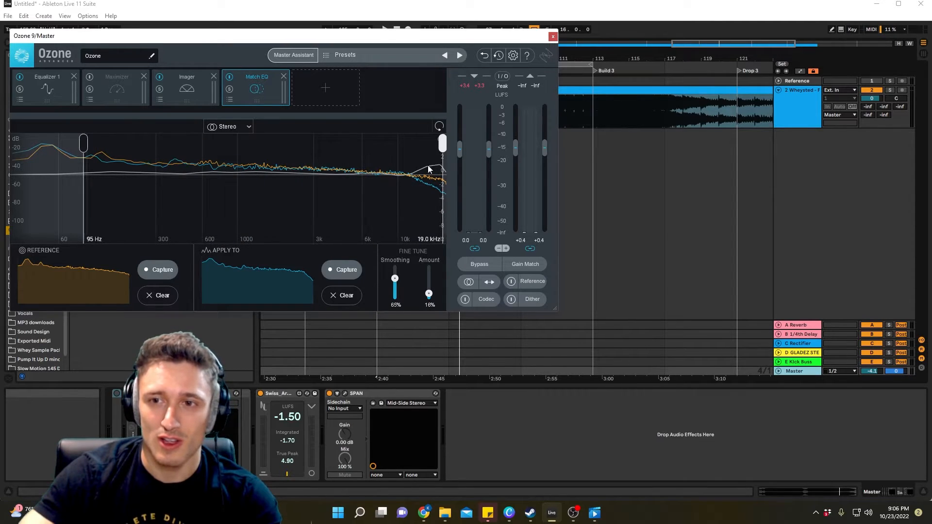
pyautogui.moveTo(84, 143); pyautogui.dragTo(101, 146)
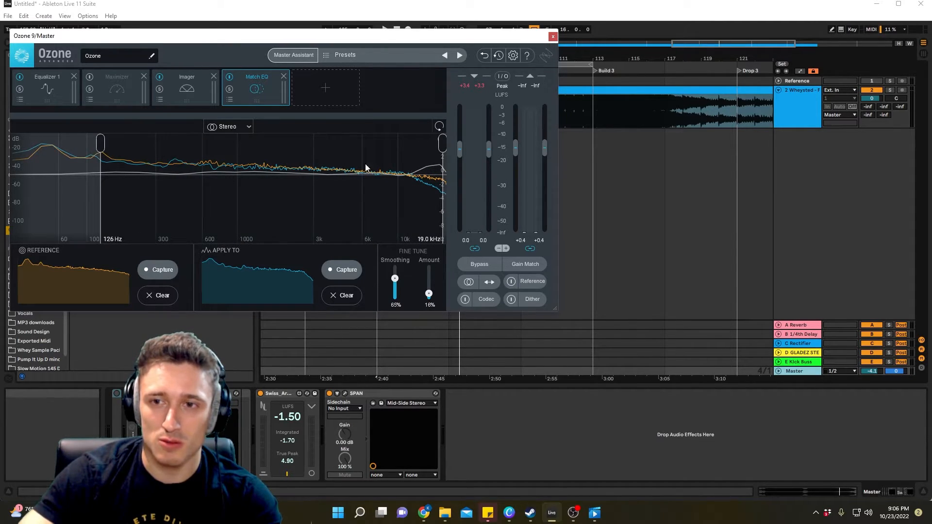
pyautogui.moveTo(442, 143); pyautogui.dragTo(494, 151)
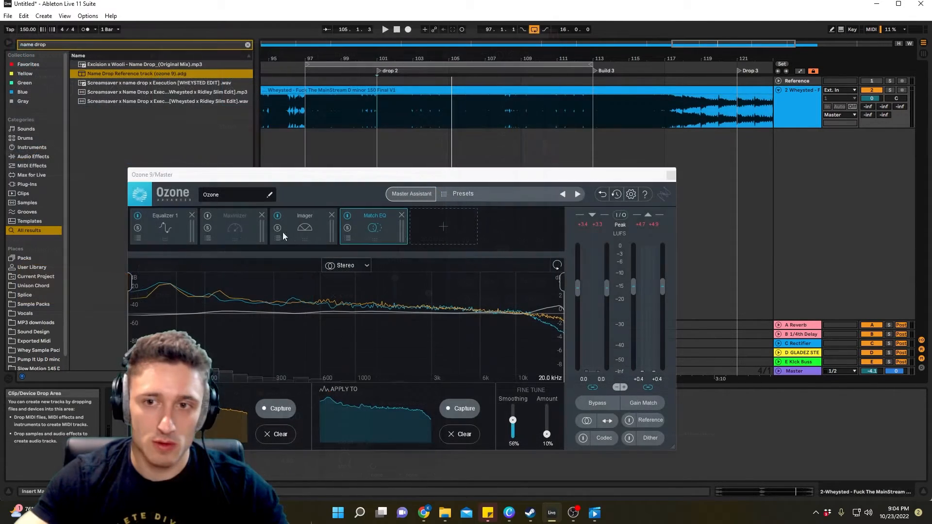
# Step: Open the Imager, turn the reference on, and play drop 2 to examine the vectorscope
pyautogui.click(283, 232)
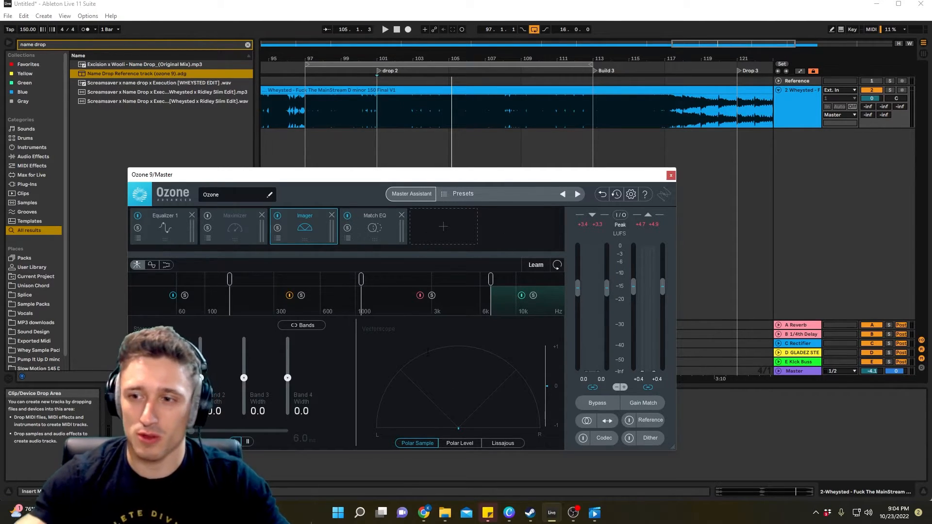
pyautogui.click(629, 420)
pyautogui.press('space')
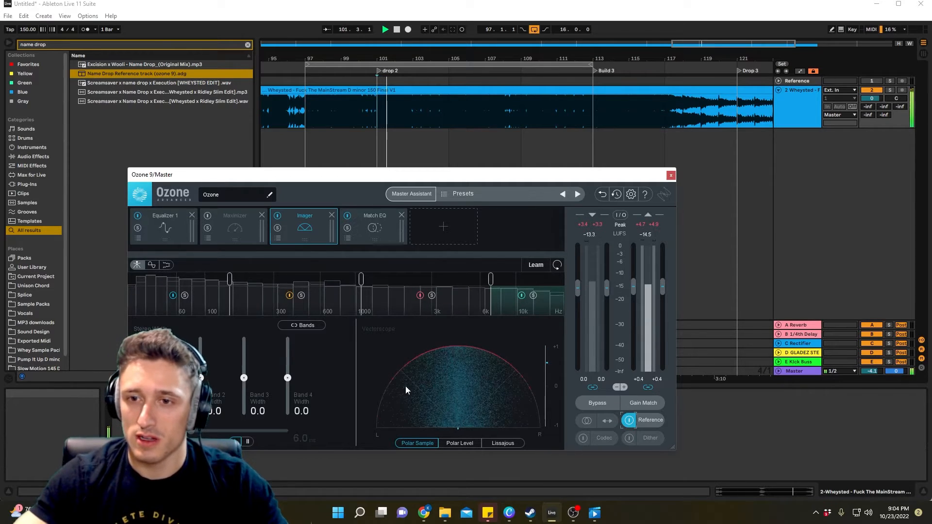
pyautogui.press('space')
# Step: Split the track's audio clip at bar 101 and move the later part to start at bar 105
pyautogui.click(377, 117)
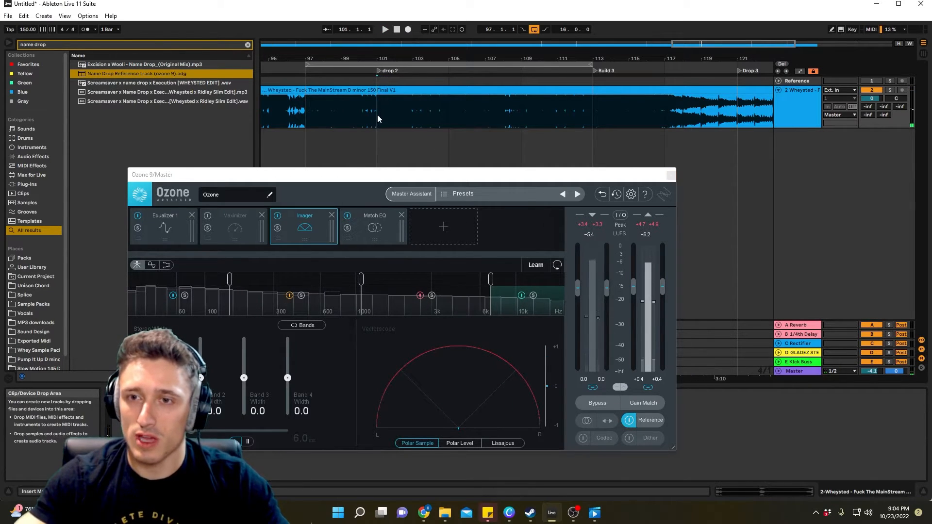
pyautogui.hotkey('ctrl', 'e')
pyautogui.moveTo(379, 91); pyautogui.dragTo(471, 93)
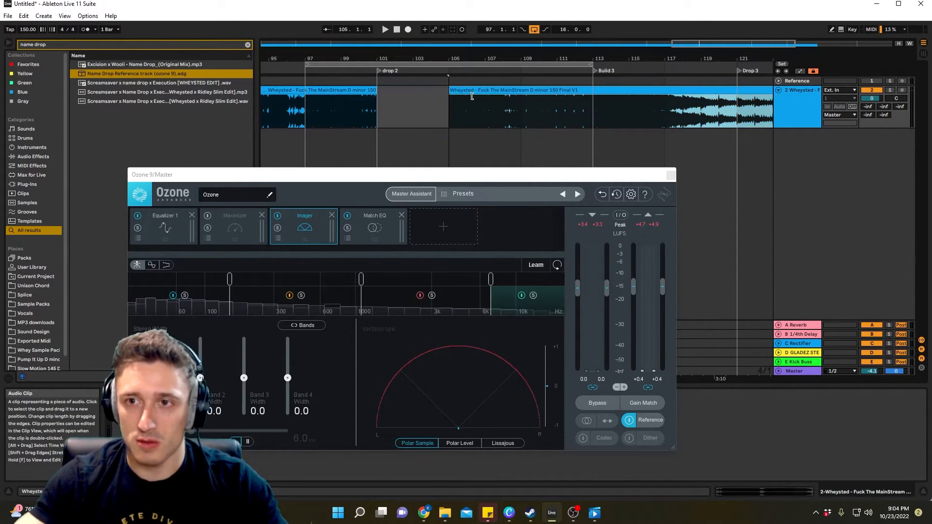
# Step: Play the emptied section at drop 2 with the reference on and examine the Imager's vectorscope and meters
pyautogui.press('space')
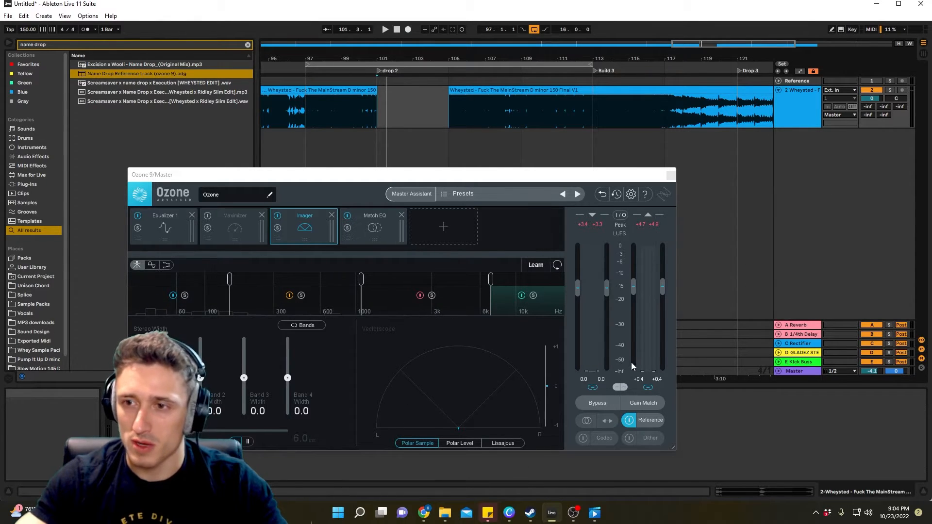
pyautogui.press('space')
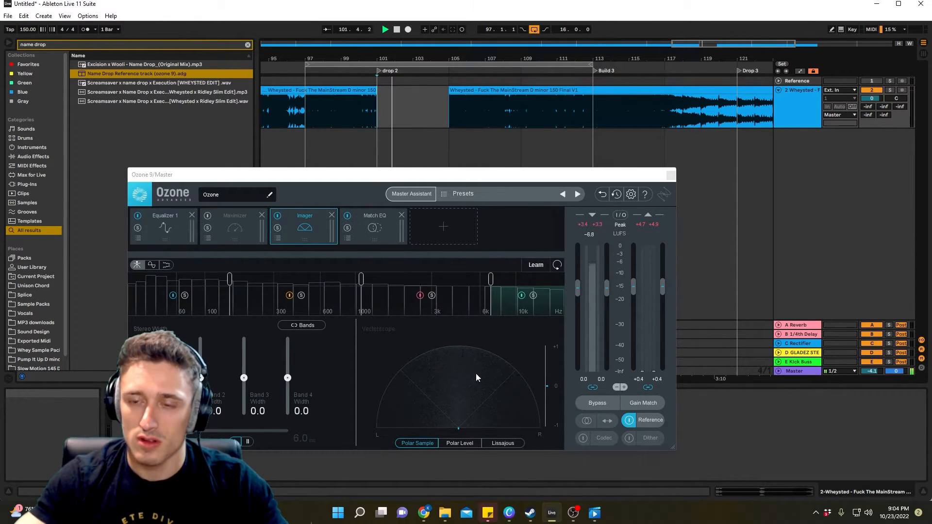
pyautogui.press('space')
# Step: Move the later clip part back to bar 101 and play it to recheck the Imager's vectorscope
pyautogui.moveTo(450, 91); pyautogui.dragTo(379, 92)
pyautogui.press('space')
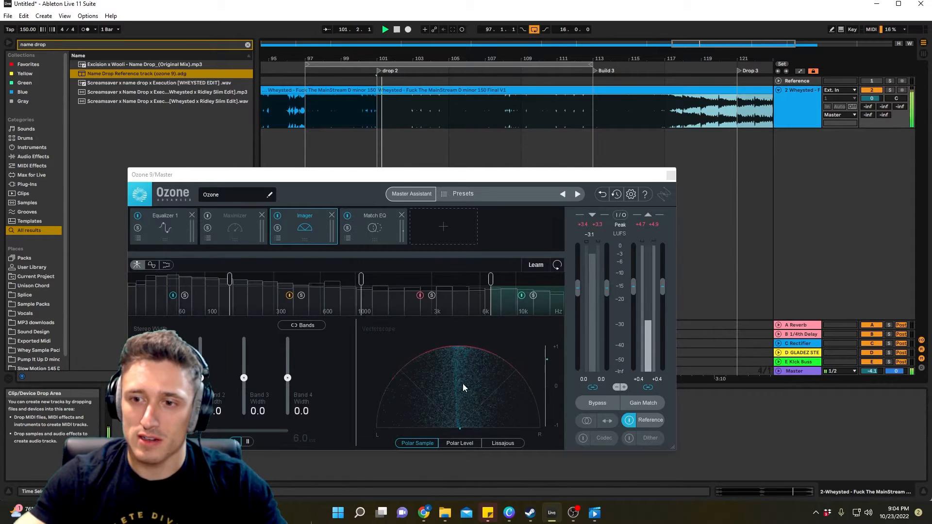
pyautogui.press('space')
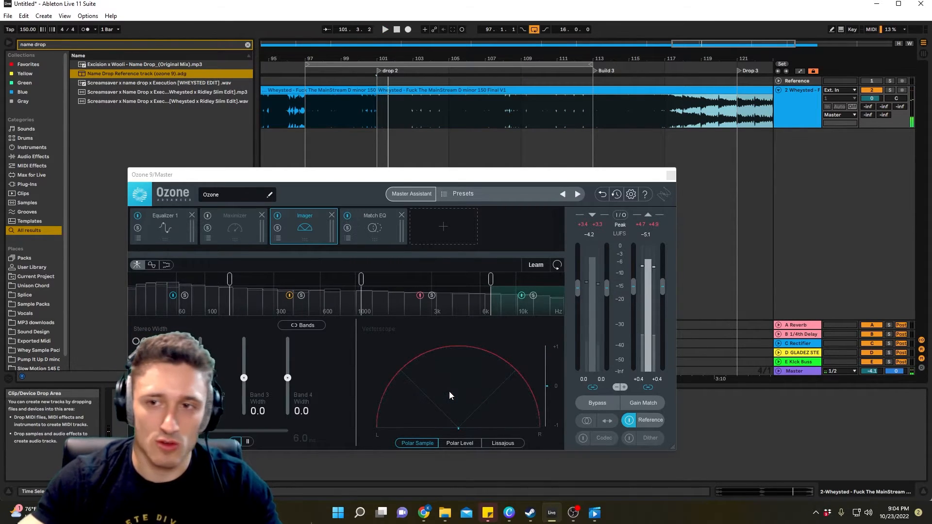
# Step: Open SPAN on the master track and arrange its window beside Ozone's so both are visible
pyautogui.moveTo(481, 175); pyautogui.dragTo(485, 137)
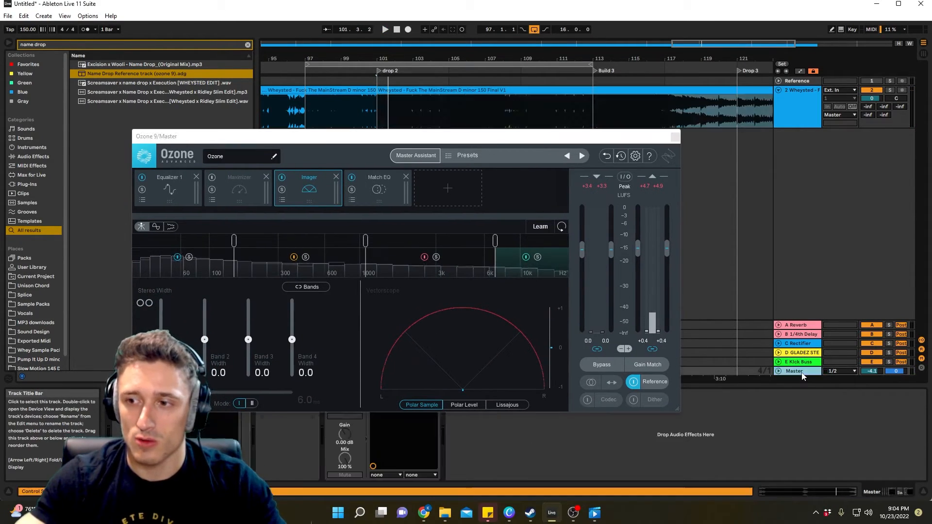
pyautogui.moveTo(384, 138); pyautogui.dragTo(830, 294)
pyautogui.click(345, 393)
pyautogui.moveTo(427, 79); pyautogui.dragTo(327, 36)
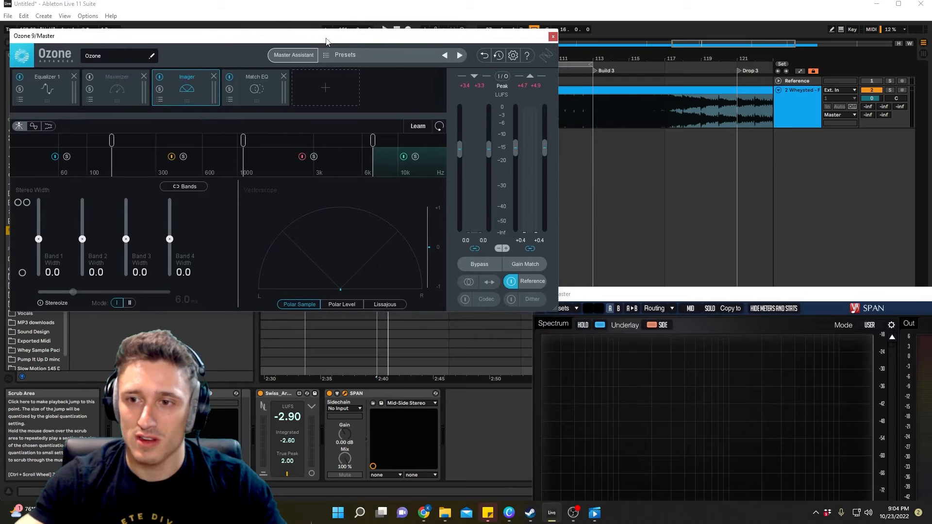
# Step: Play drop 2 while switching the reference off and on to compare the mid and side spectra in SPAN
pyautogui.press('space')
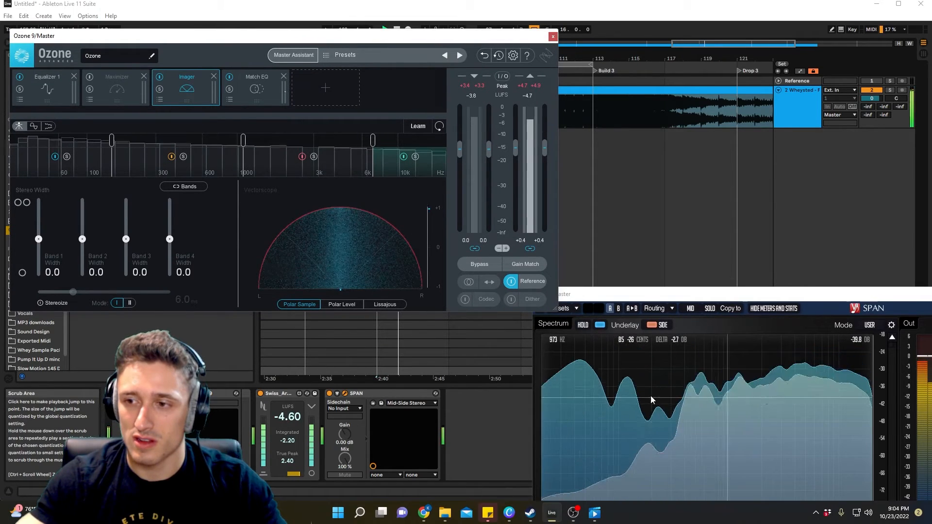
pyautogui.click(511, 283)
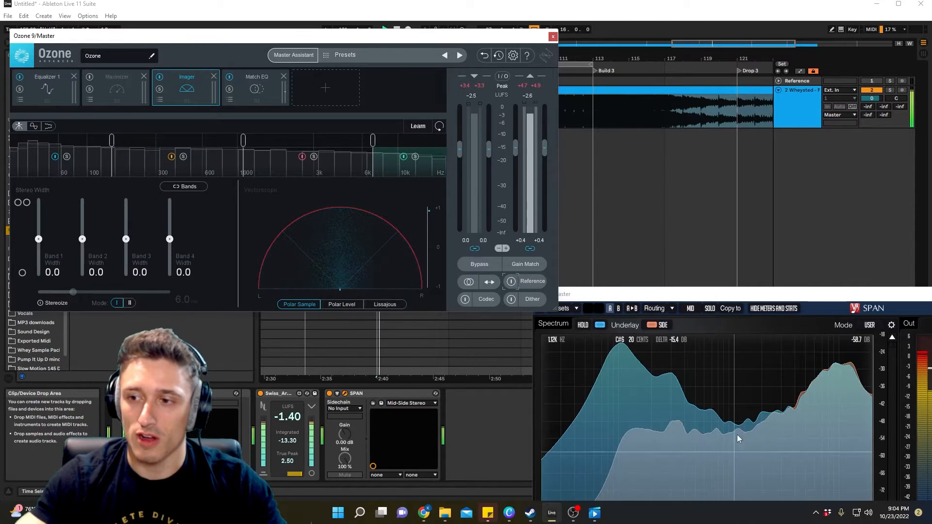
pyautogui.click(511, 283)
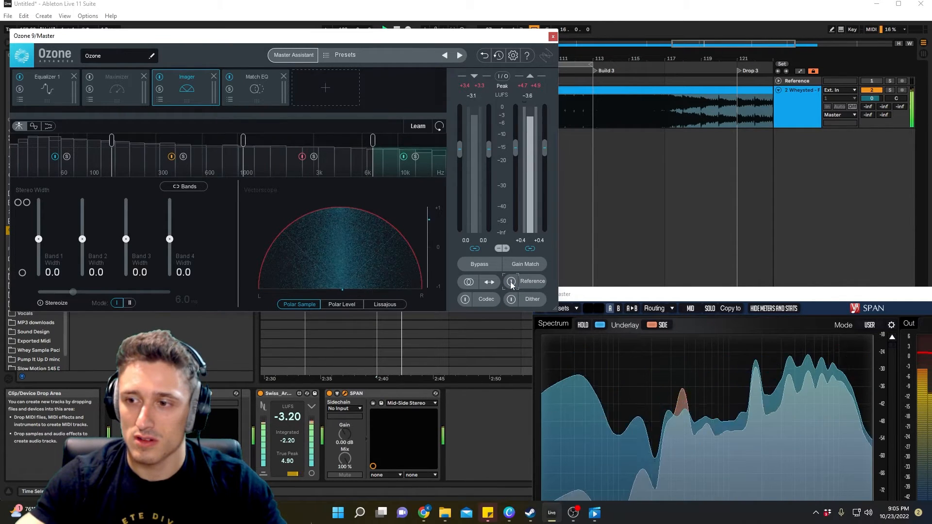
pyautogui.click(511, 282)
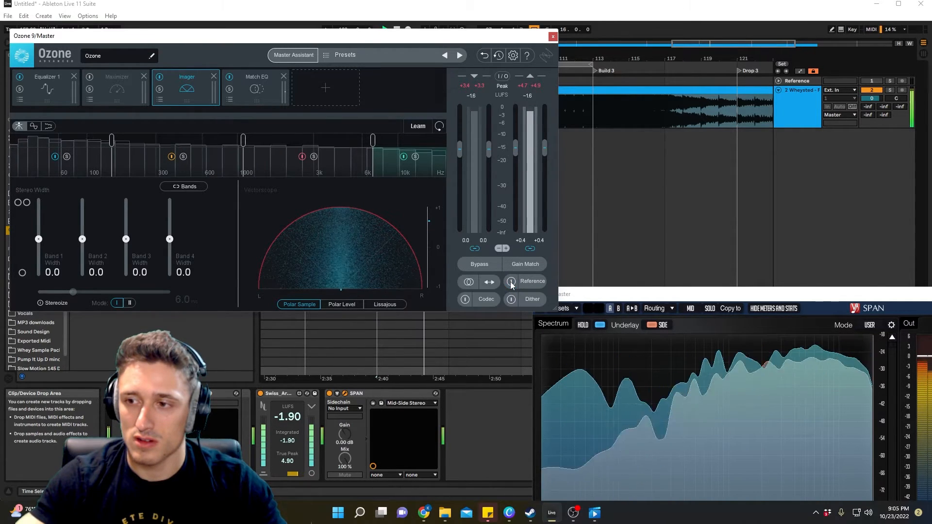
pyautogui.click(511, 282)
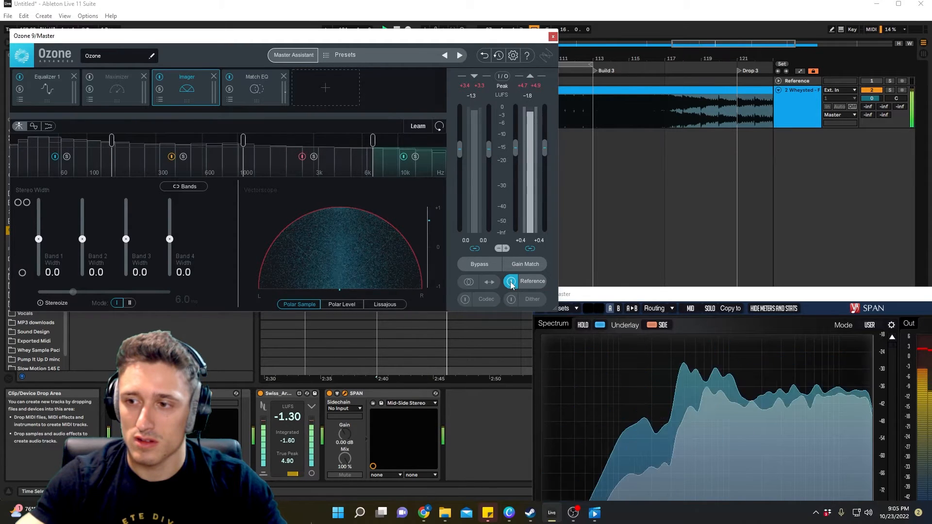
pyautogui.click(511, 282)
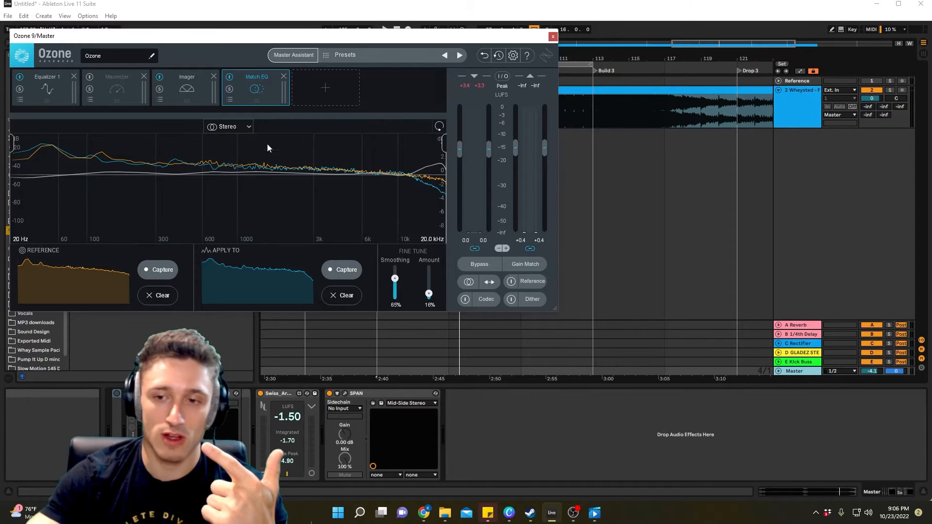
# Step: Reopen SPAN on the master track and move its window into clear view
pyautogui.click(345, 393)
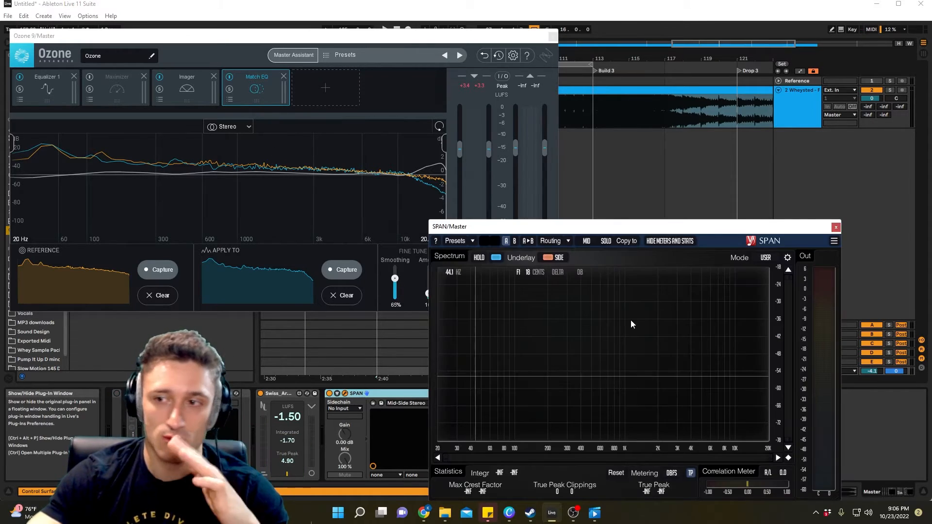
pyautogui.moveTo(612, 228); pyautogui.dragTo(696, 232)
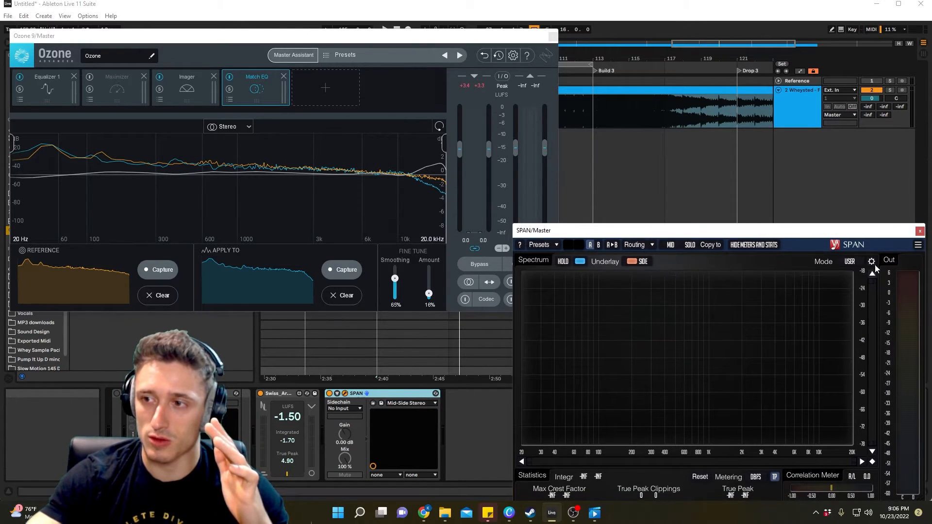
pyautogui.moveTo(817, 232); pyautogui.dragTo(595, 208)
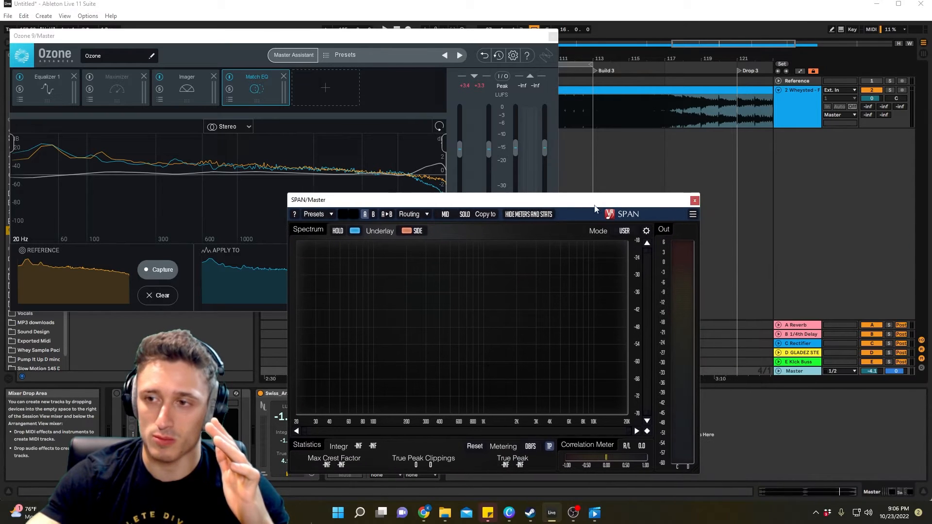
# Step: Examine SPAN's Spectrum Mode Editor settings for the mid and side channels and its factory presets
pyautogui.click(646, 231)
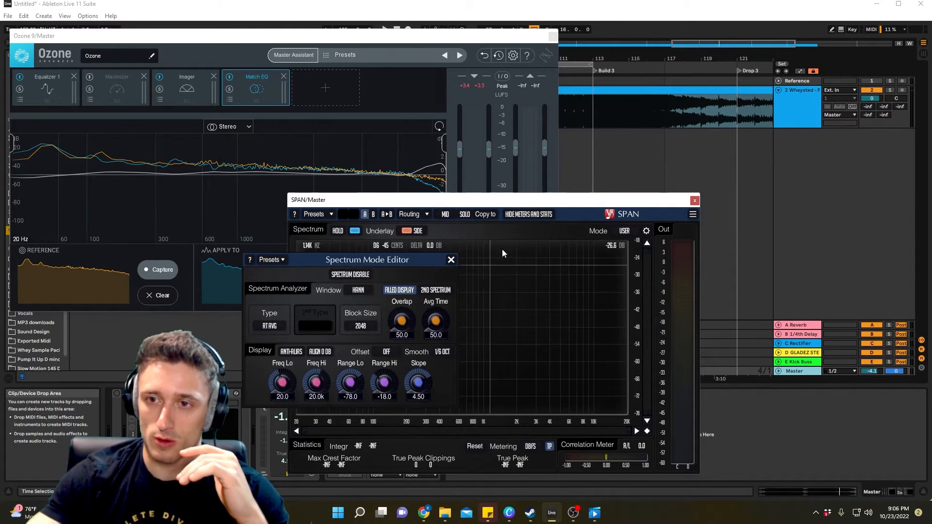
pyautogui.click(443, 214)
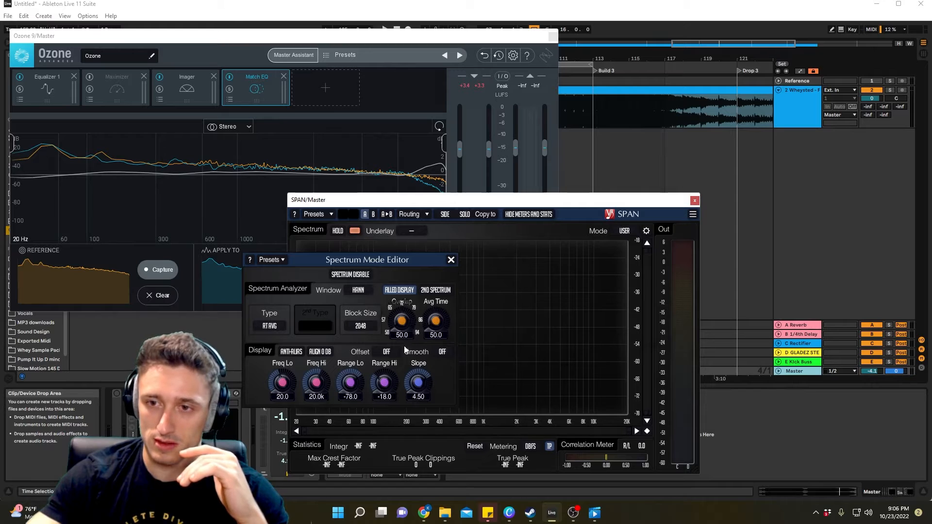
pyautogui.click(450, 261)
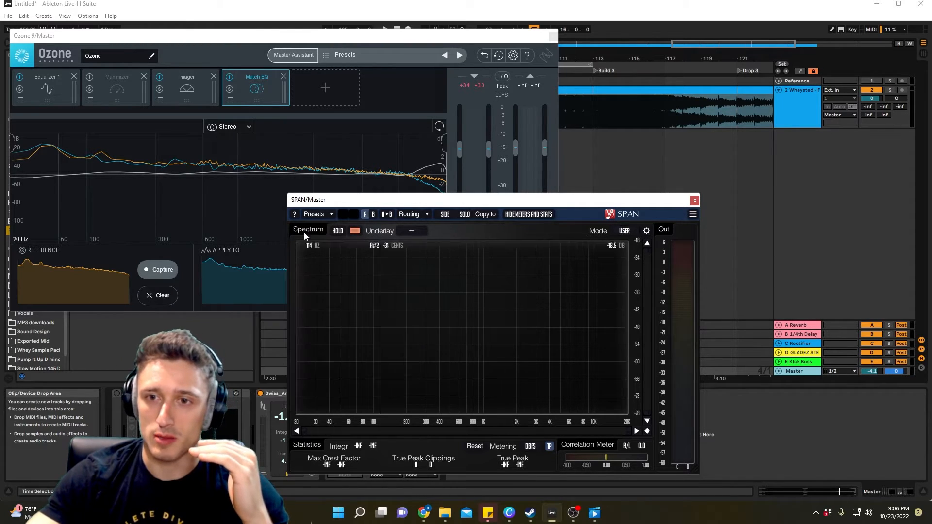
pyautogui.click(324, 217)
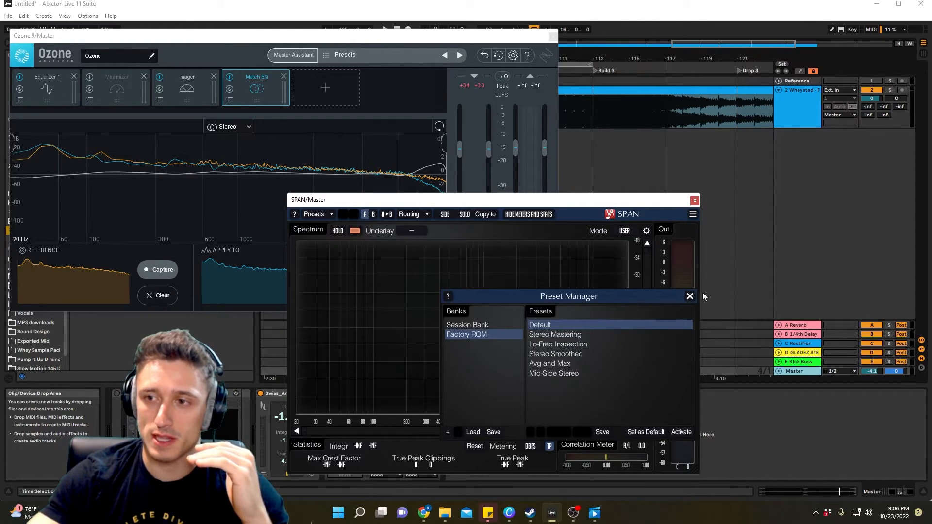
pyautogui.click(689, 296)
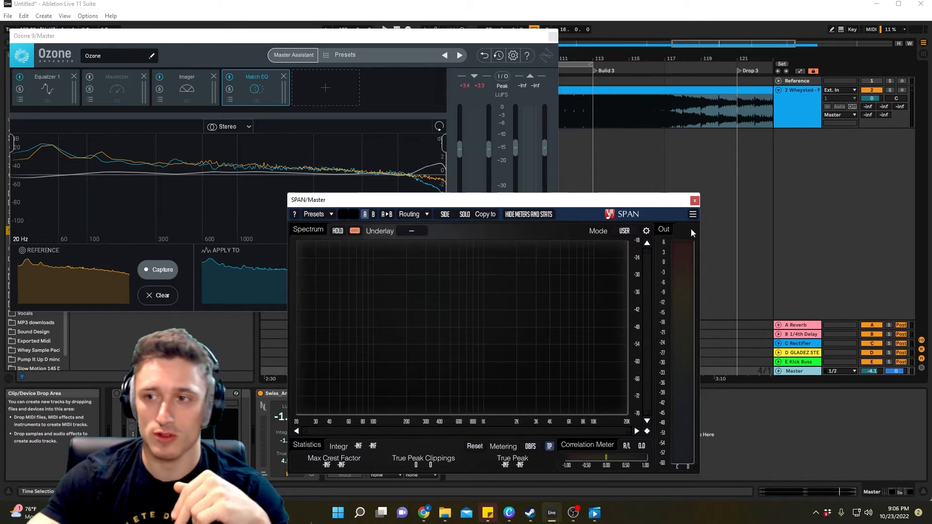
pyautogui.click(647, 231)
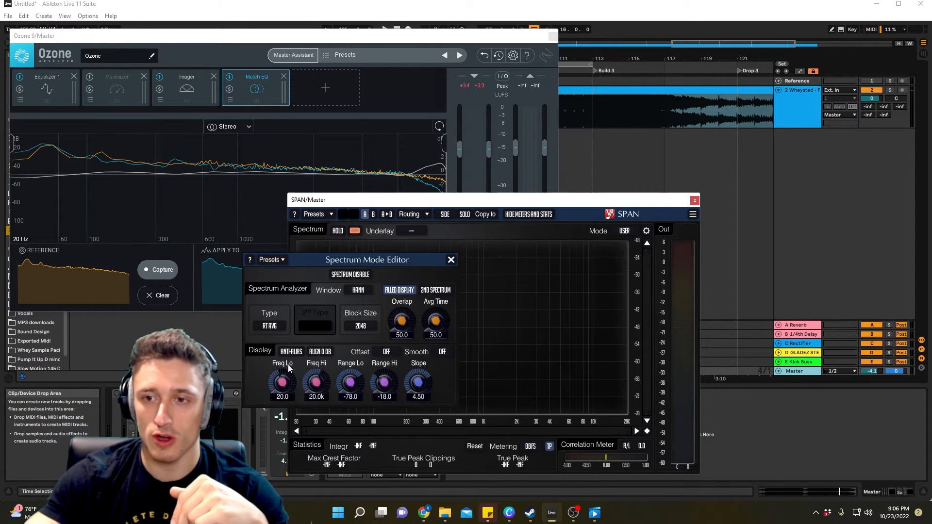
pyautogui.click(451, 260)
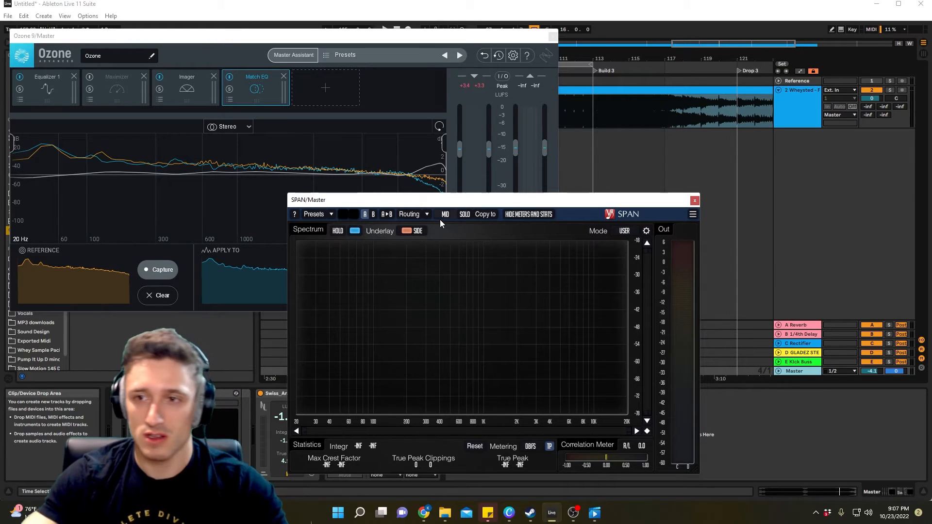
pyautogui.moveTo(456, 205); pyautogui.dragTo(699, 227)
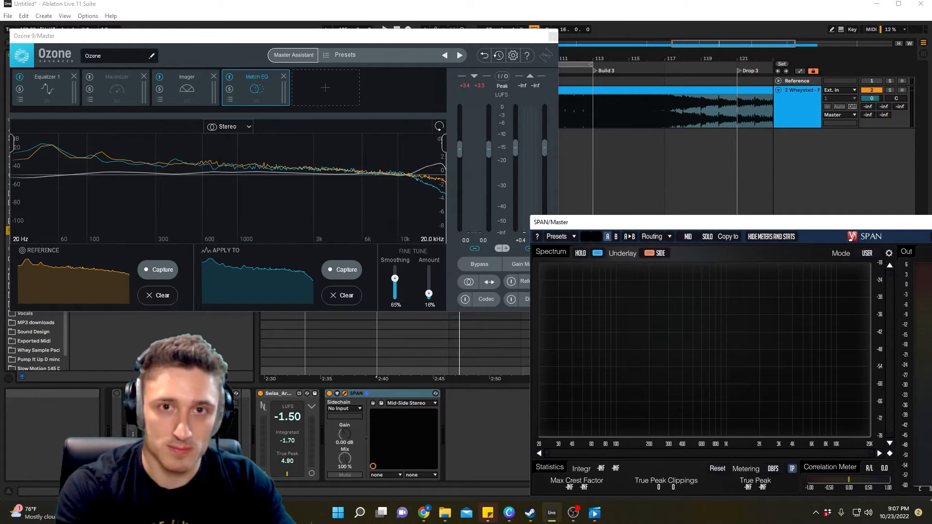
# Step: Find the Utility device in the browser and add it to the master track's effects
pyautogui.moveTo(356, 36); pyautogui.dragTo(454, 133)
pyautogui.hotkey('ctrl', 'f')
pyautogui.write('u')
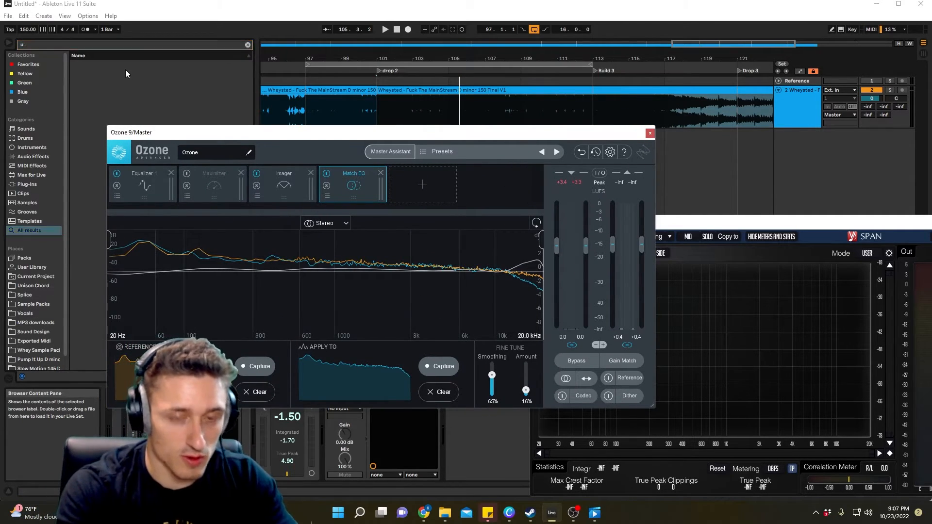
pyautogui.write('ti')
pyautogui.press('Down')
pyautogui.press('Return')
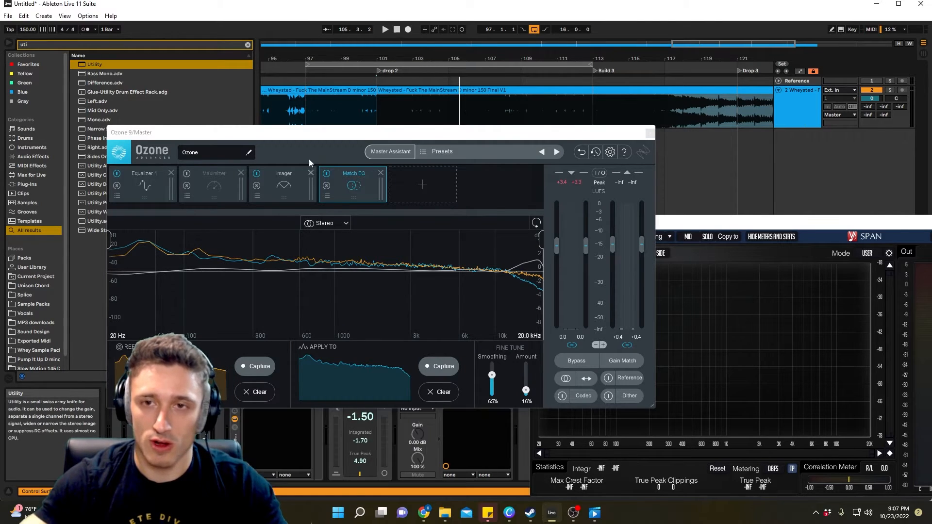
# Step: Set the Utility's stereo width to about 175% and move Ozone's window clear of SPAN
pyautogui.moveTo(297, 132); pyautogui.dragTo(224, 22)
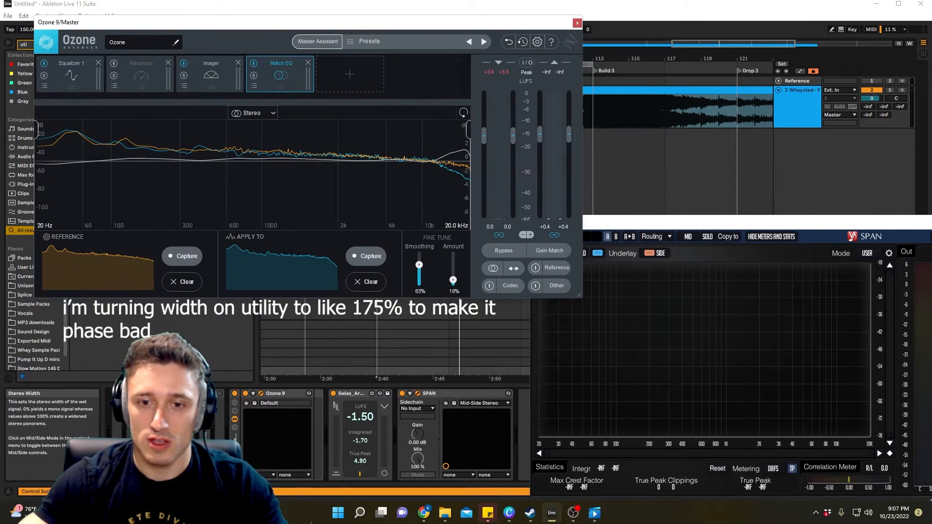
pyautogui.click(160, 394)
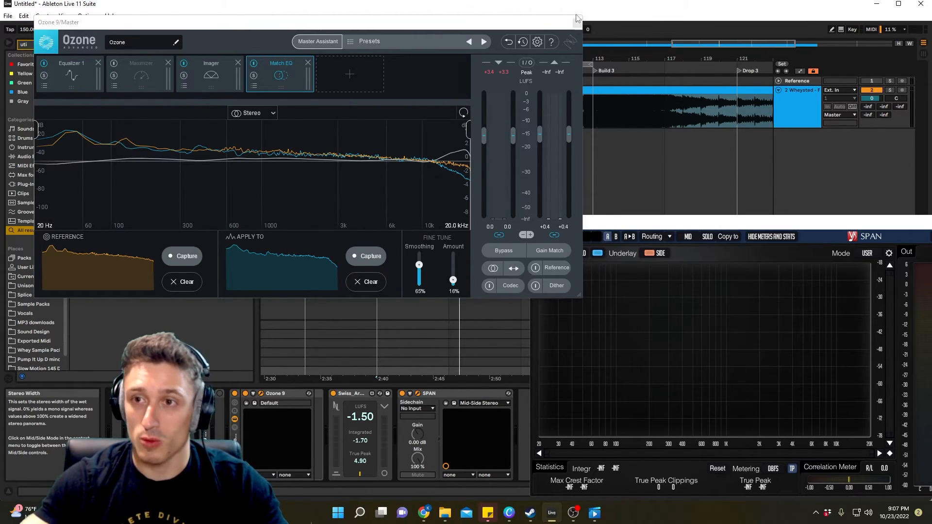
pyautogui.moveTo(576, 19); pyautogui.dragTo(502, 43)
# Step: Play drop 2 with the reference off and examine the track's mid and side levels in SPAN
pyautogui.press('space')
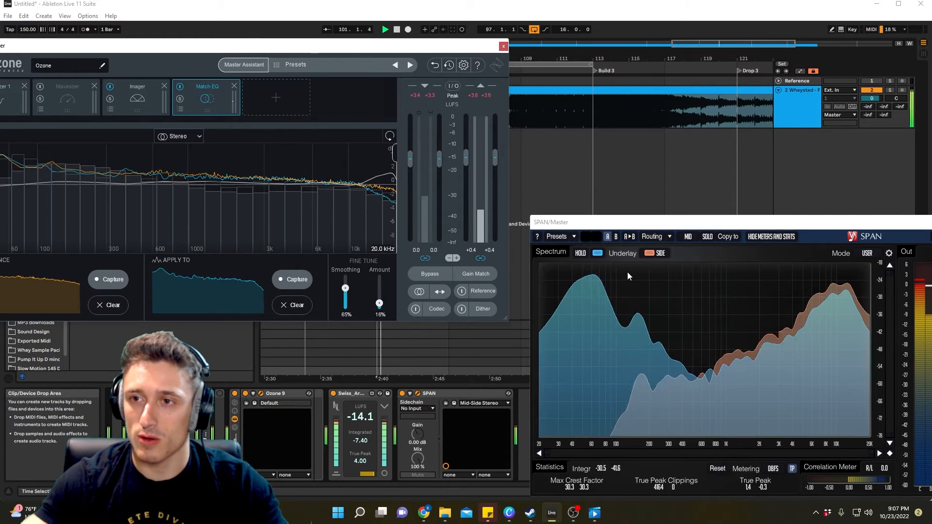
pyautogui.press('space')
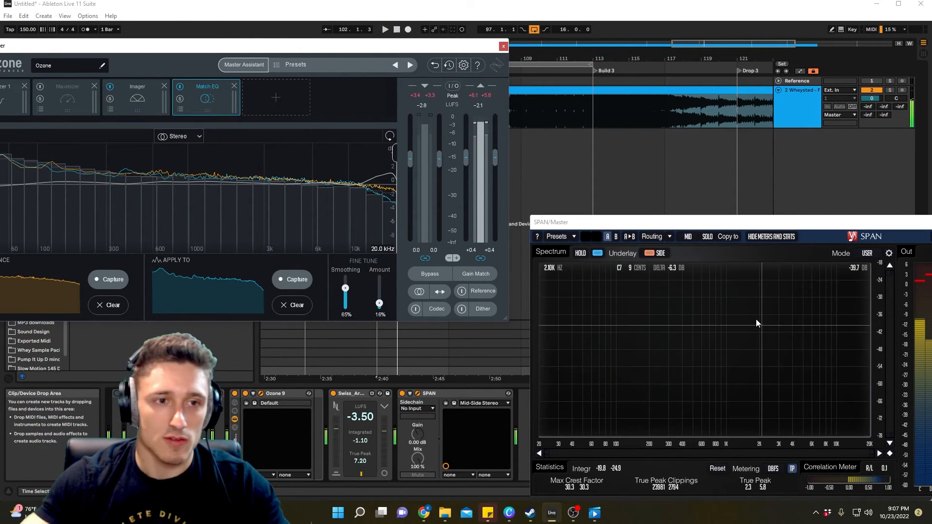
pyautogui.press('space')
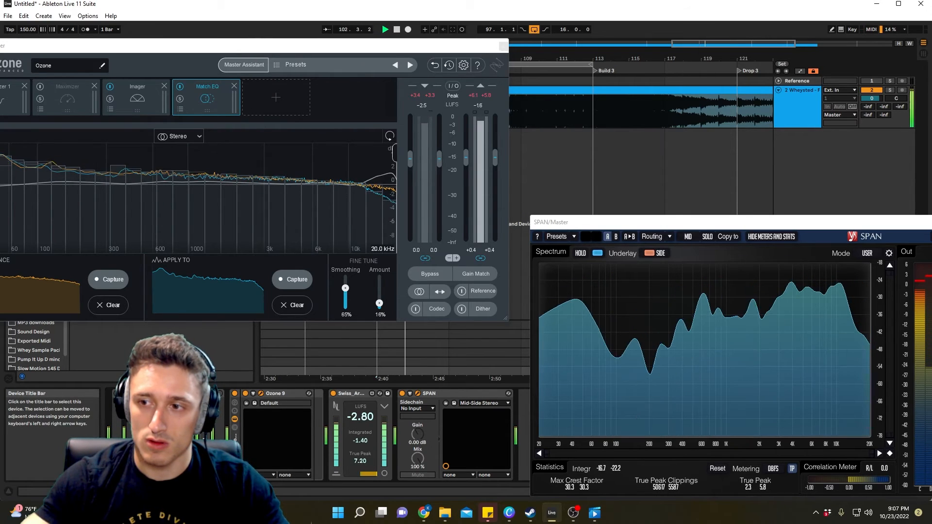
pyautogui.press('space')
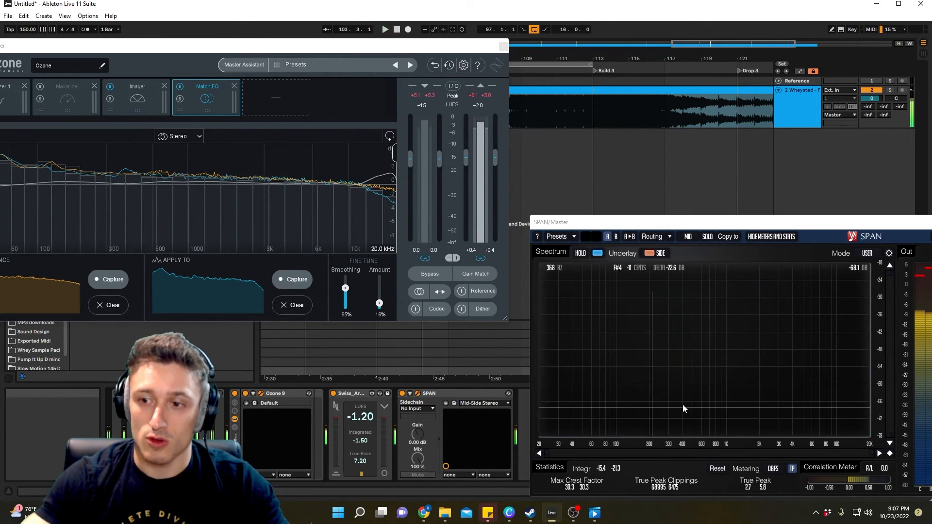
# Step: Turn on the reference and switch between it and the altered track during playback to compare side levels in SPAN
pyautogui.click(461, 291)
pyautogui.press('space')
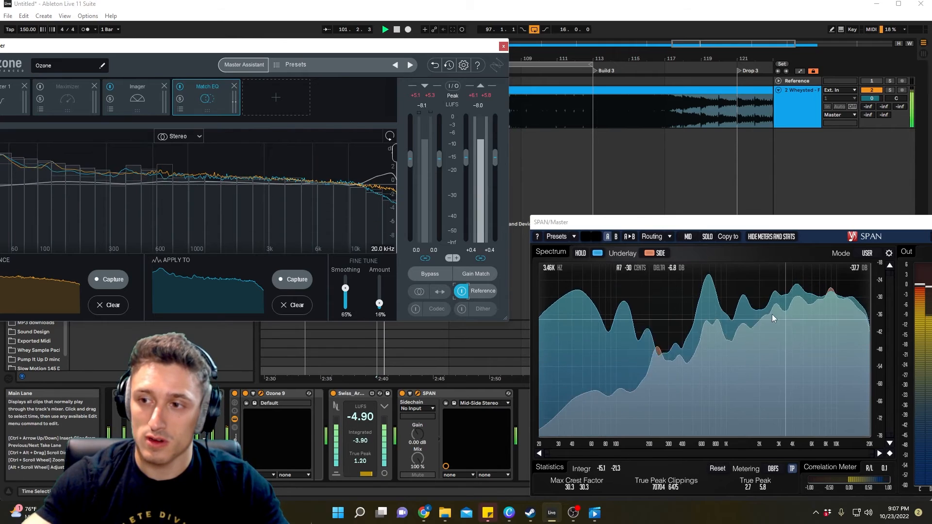
pyautogui.click(461, 291)
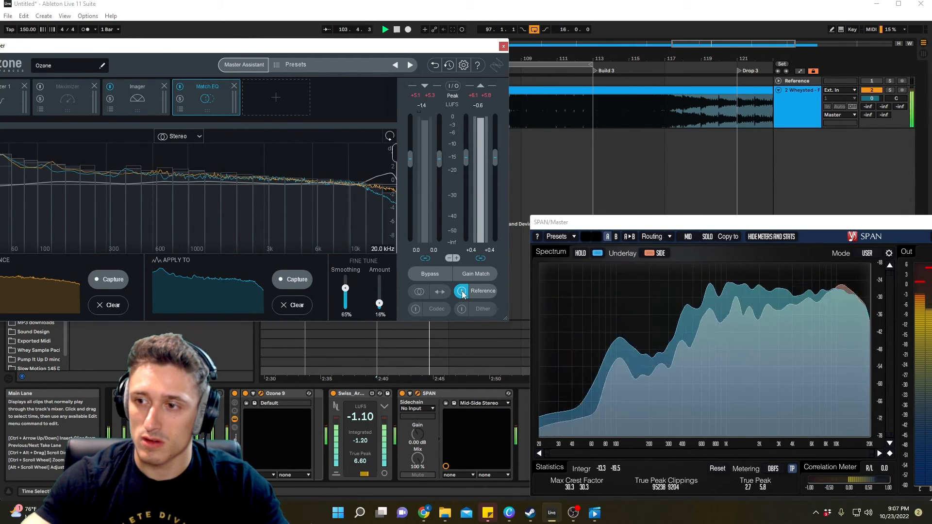
pyautogui.click(462, 293)
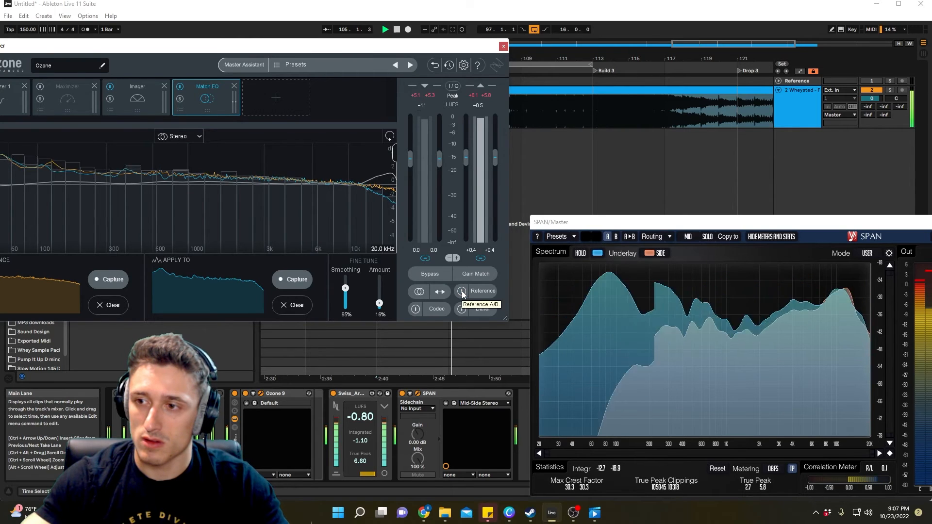
pyautogui.click(461, 292)
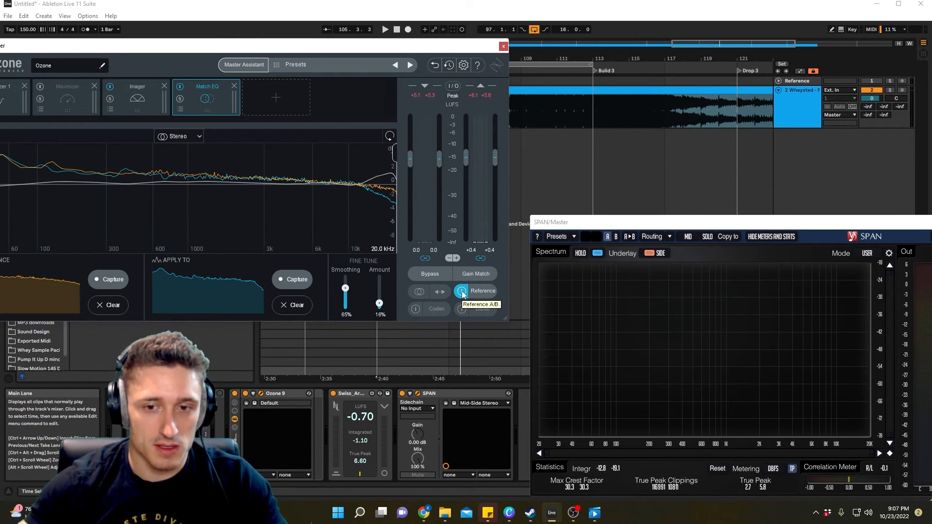
pyautogui.press('space')
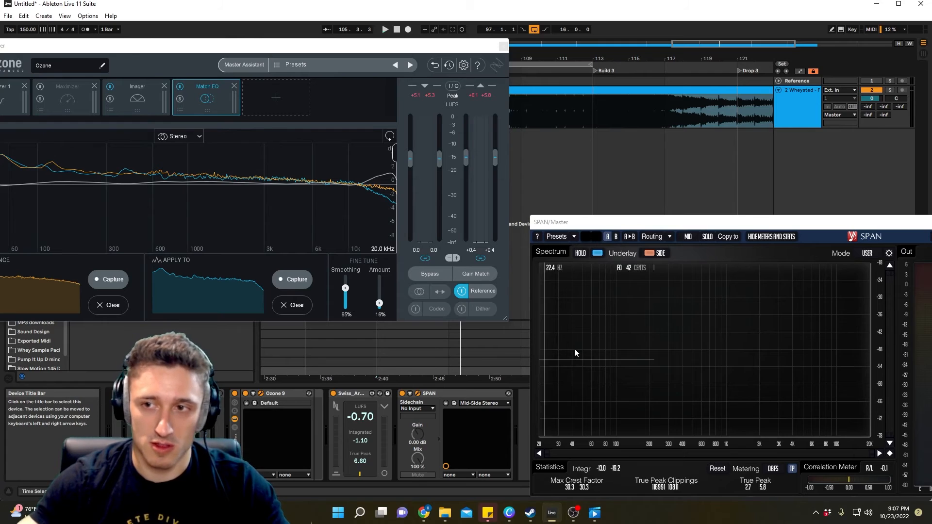
pyautogui.click(463, 291)
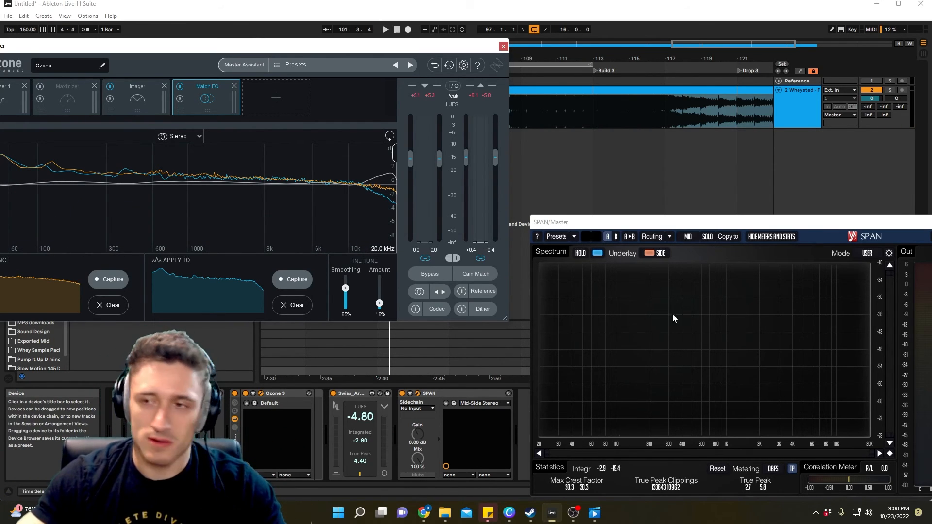
# Step: Close SPAN and move the Ozone window fully back into view
pyautogui.moveTo(883, 225); pyautogui.dragTo(766, 234)
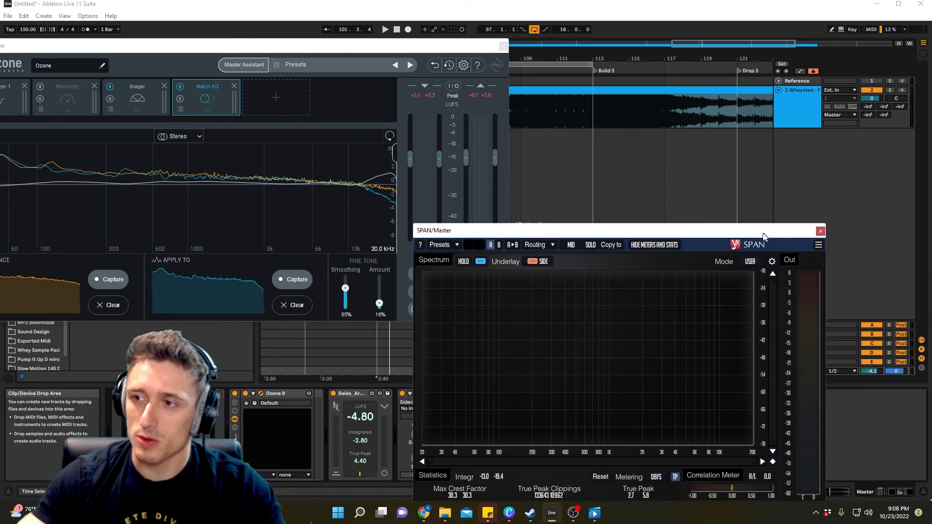
pyautogui.click(819, 231)
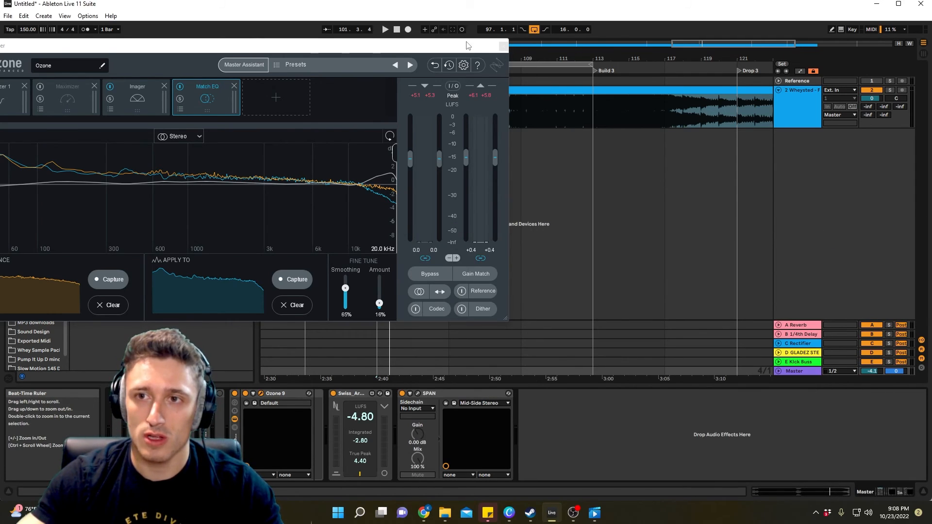
pyautogui.moveTo(465, 45); pyautogui.dragTo(492, 18)
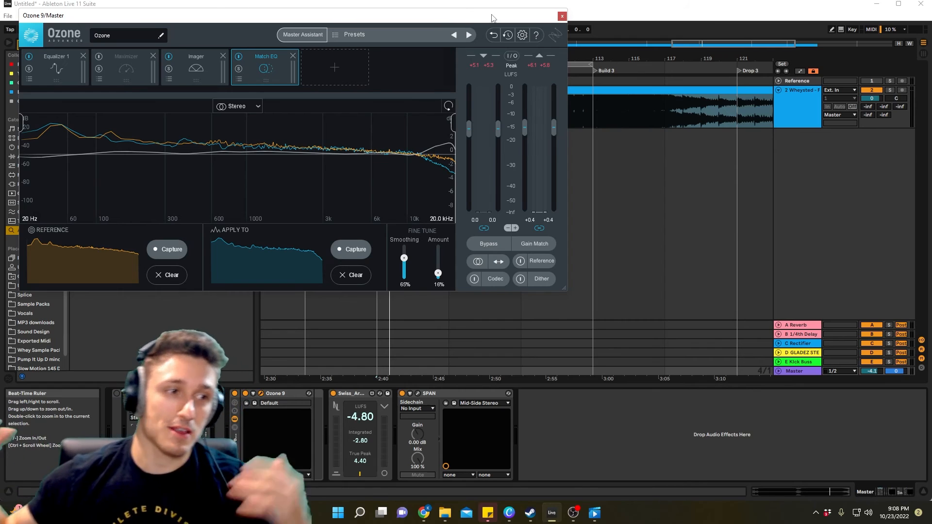